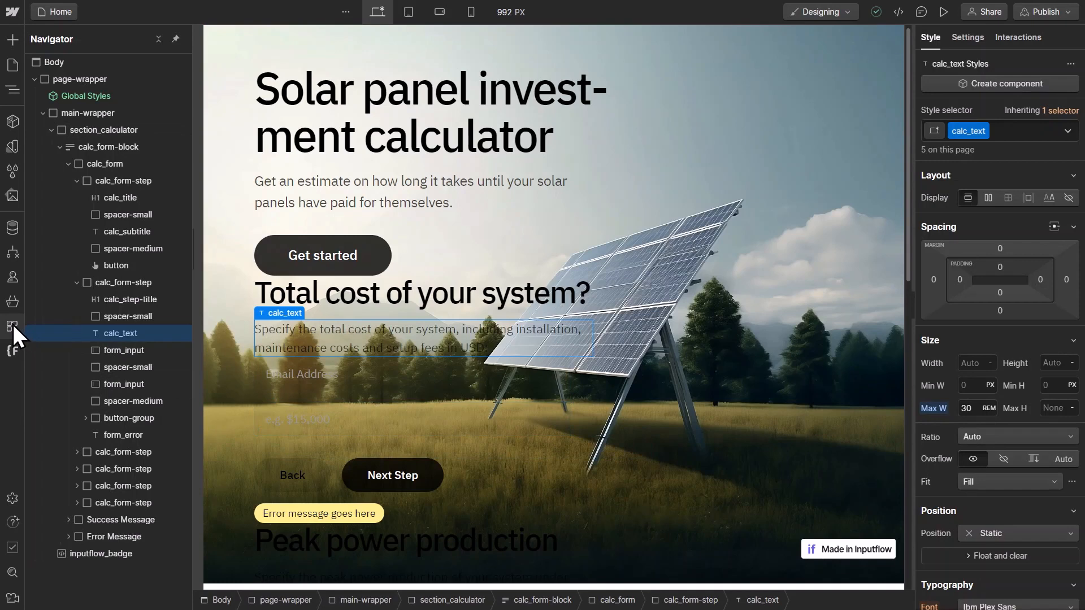
# Launch the connected Inputflow app, check its Form Editor and return to the element conversion options.
pyautogui.click(13, 326)
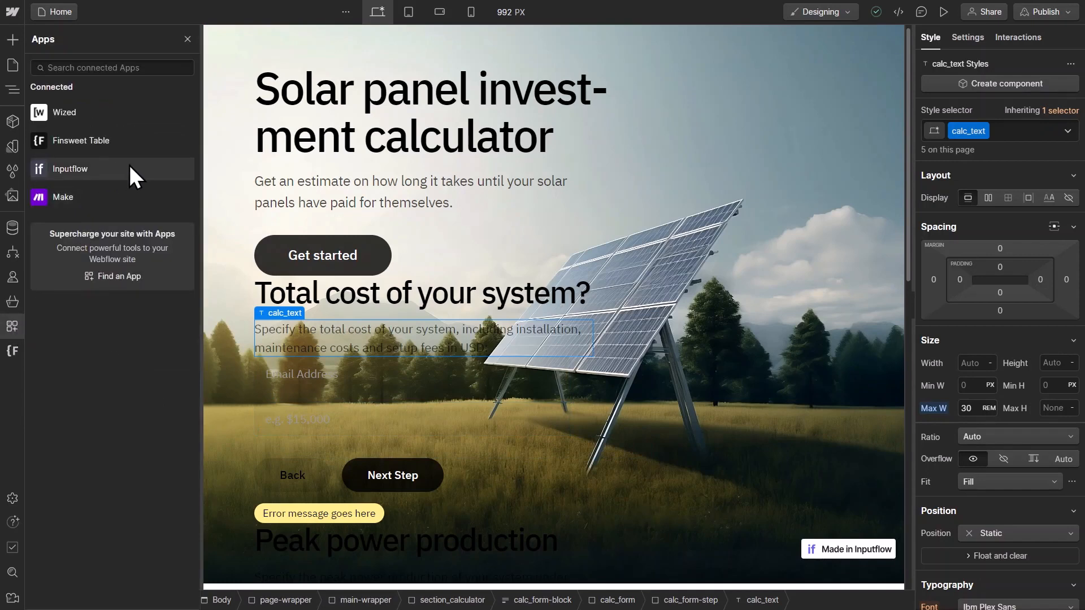
pyautogui.click(172, 169)
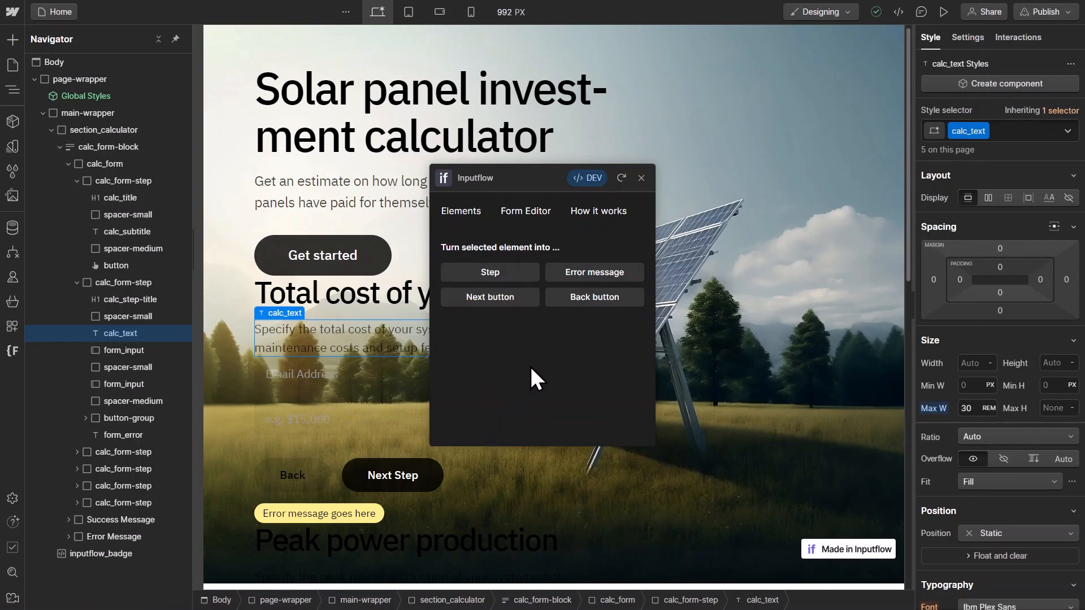
pyautogui.click(526, 211)
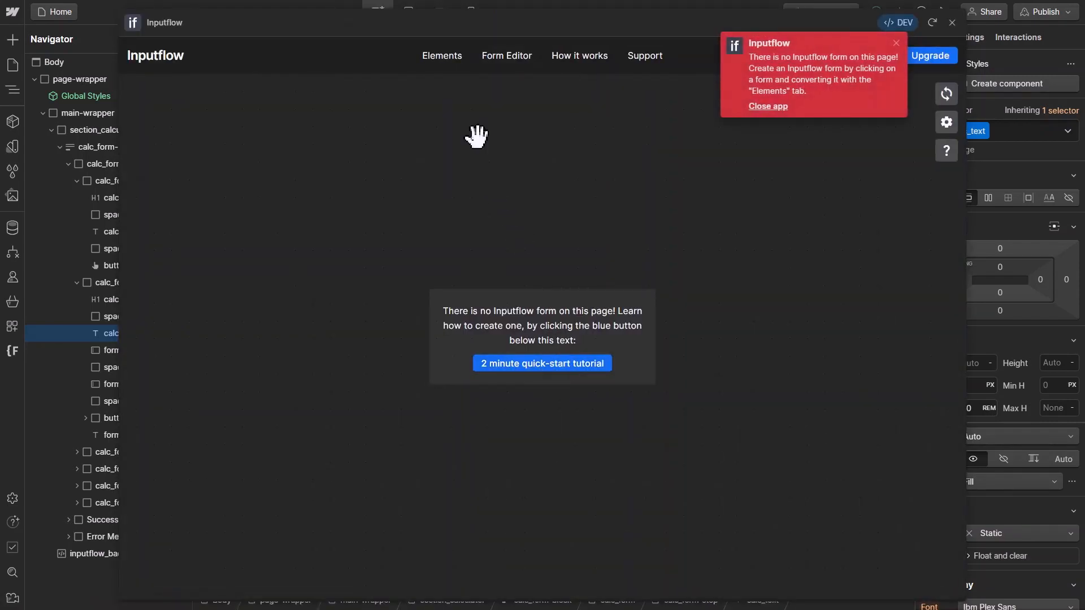
pyautogui.click(458, 68)
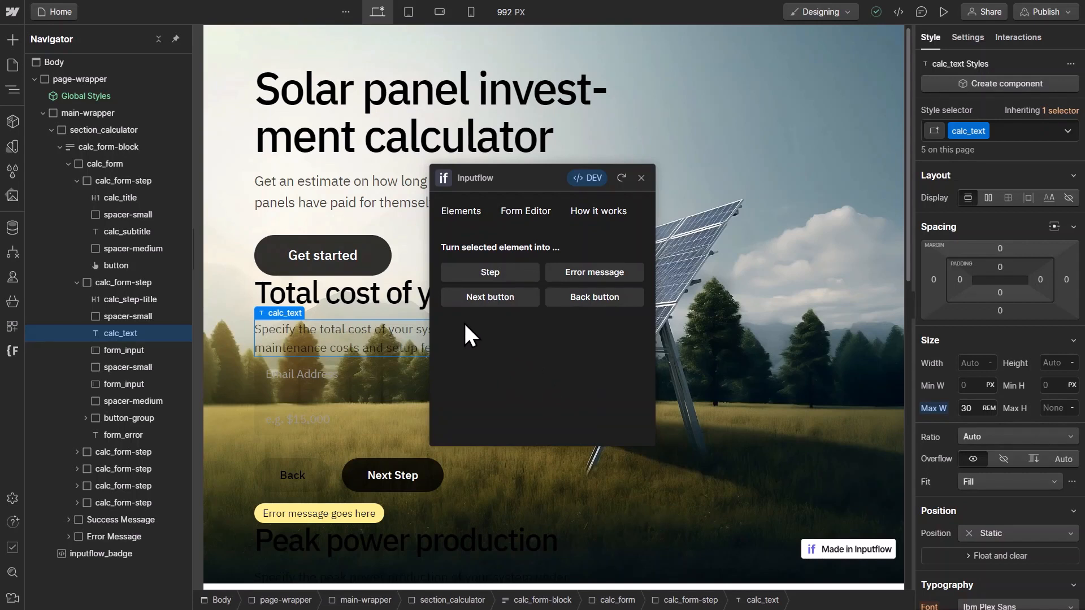
# Connect the calc_form form inside calc_form-block with Inputflow.
pyautogui.click(119, 155)
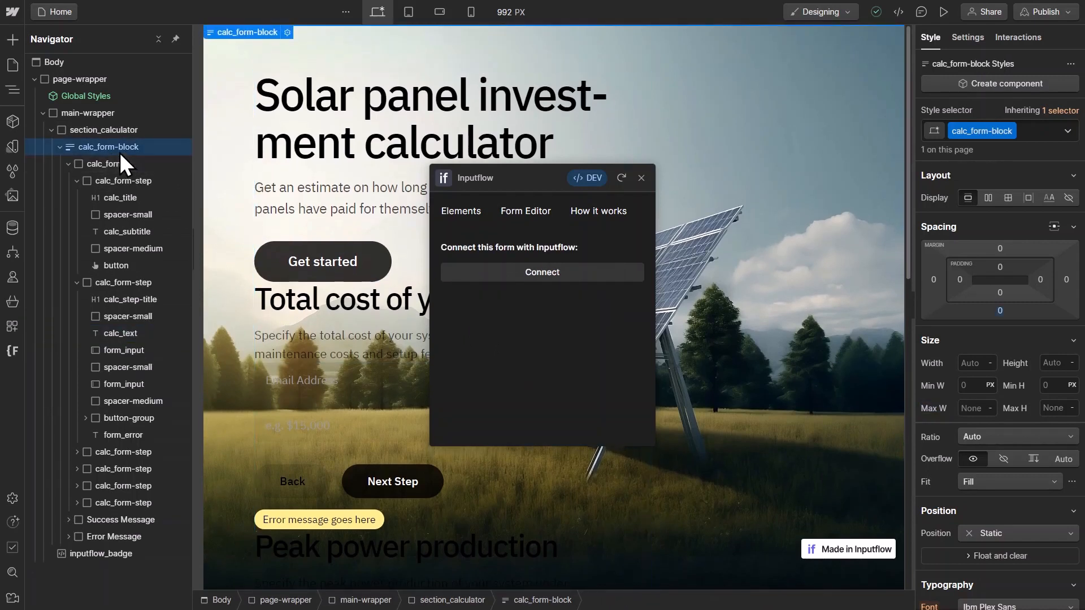
pyautogui.click(122, 165)
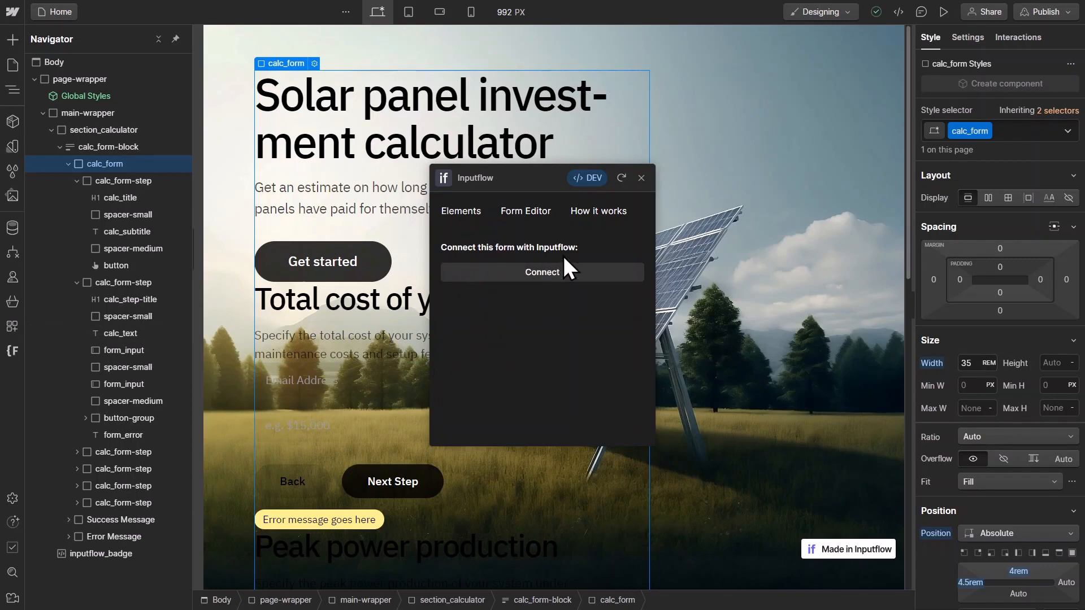
pyautogui.click(591, 280)
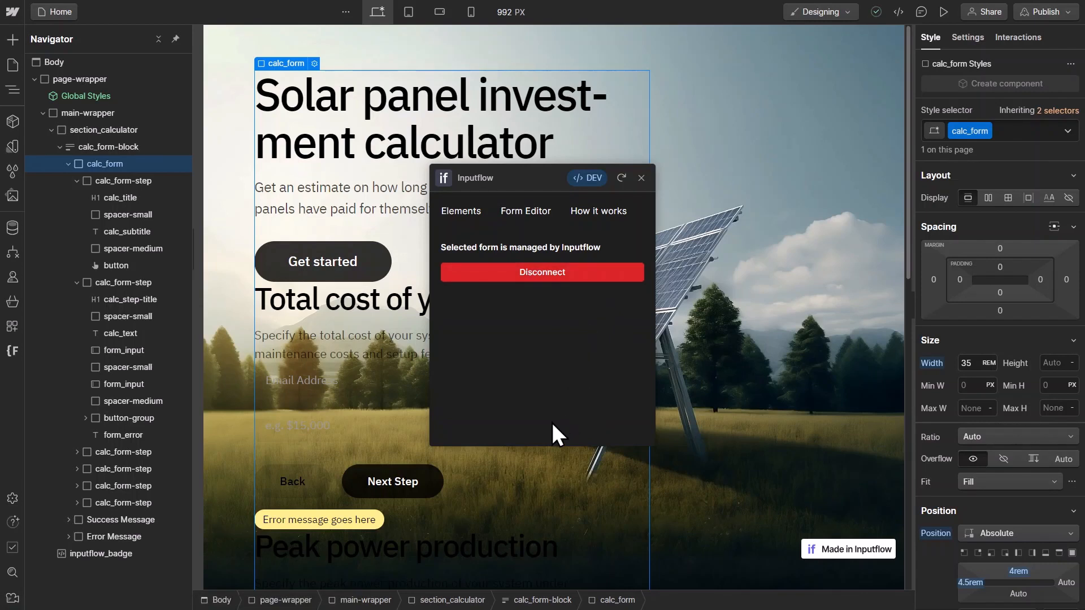
# Disconnect calc_form from Inputflow, confirming the reset, and connect it again.
pyautogui.click(562, 273)
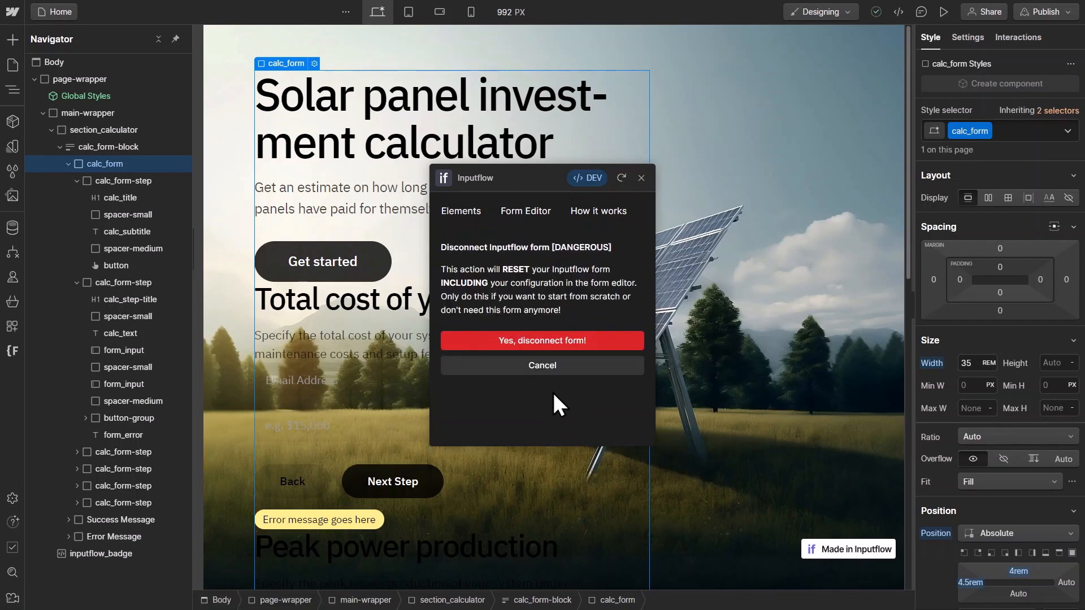
pyautogui.click(552, 341)
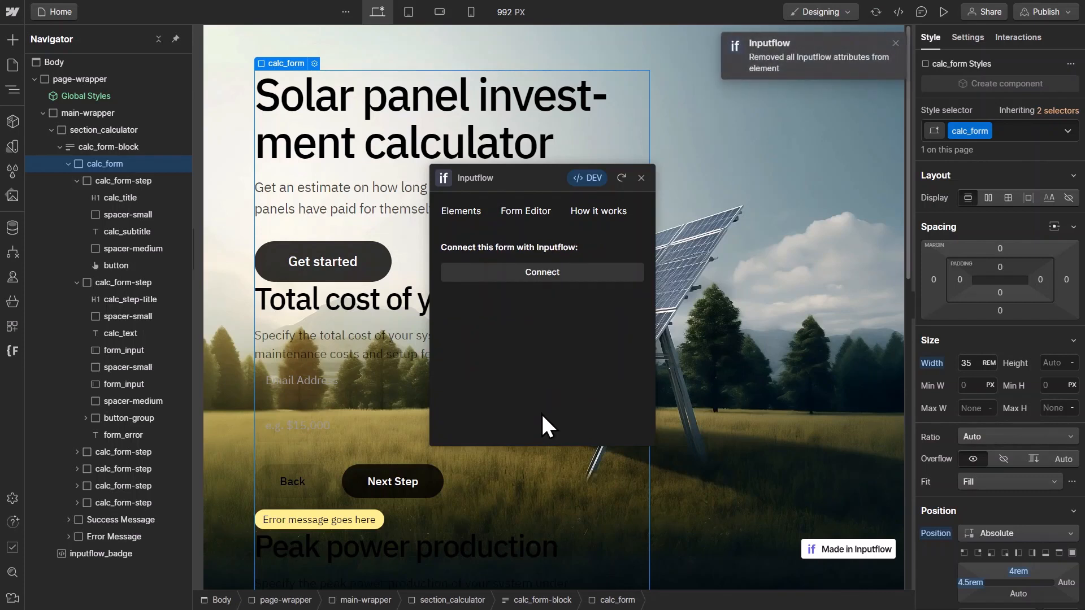
pyautogui.click(534, 275)
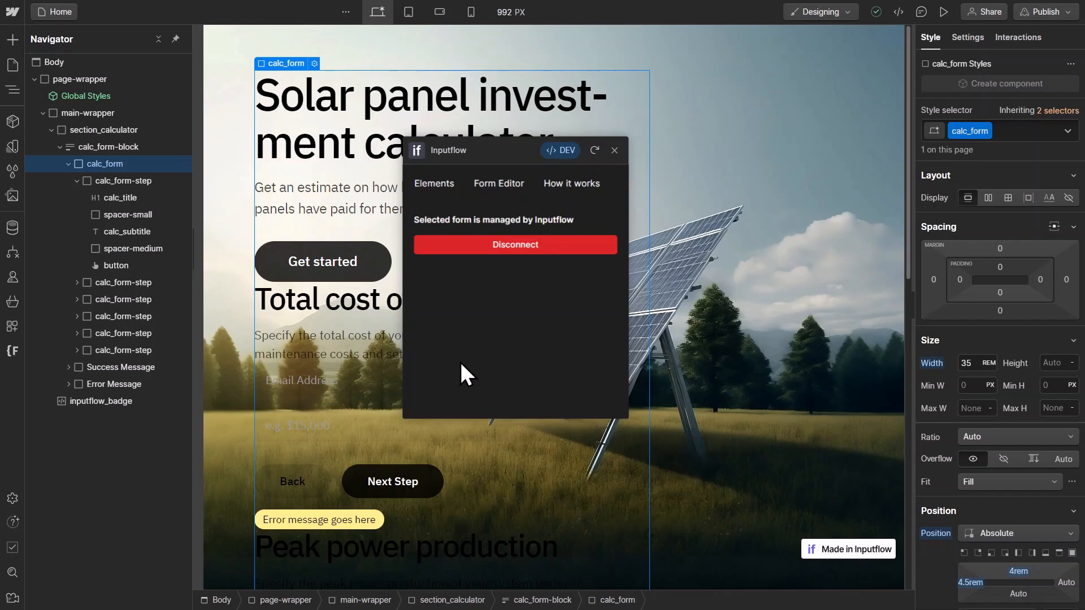
# Move the Inputflow window off the form and examine all form steps from the intro title to the years result.
pyautogui.moveTo(472, 151); pyautogui.dragTo(701, 98)
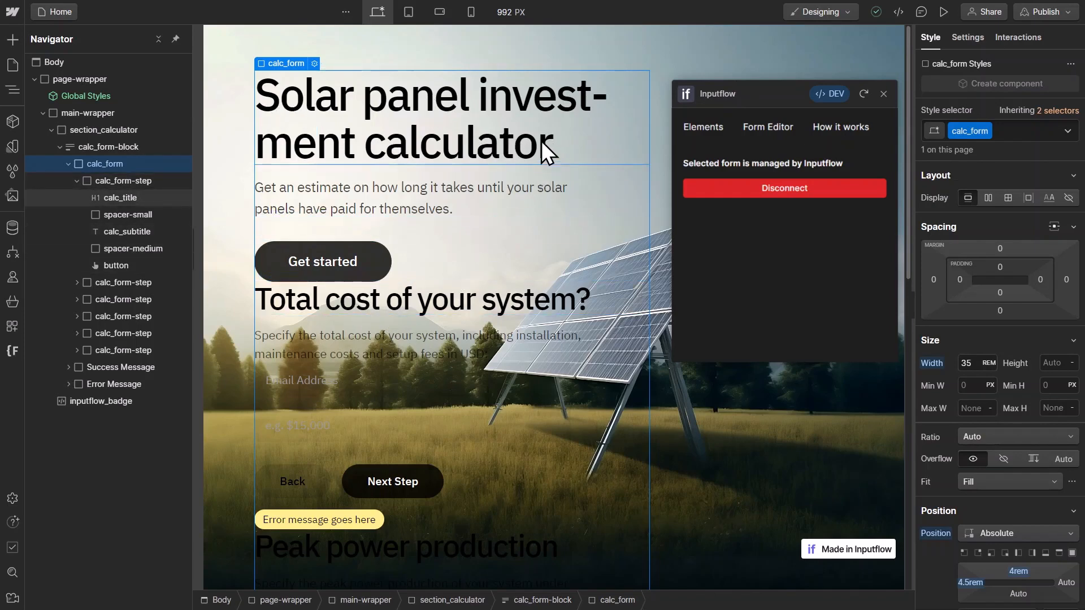
pyautogui.scroll(-2, 300, 181)
pyautogui.scroll(-6, 339, 307)
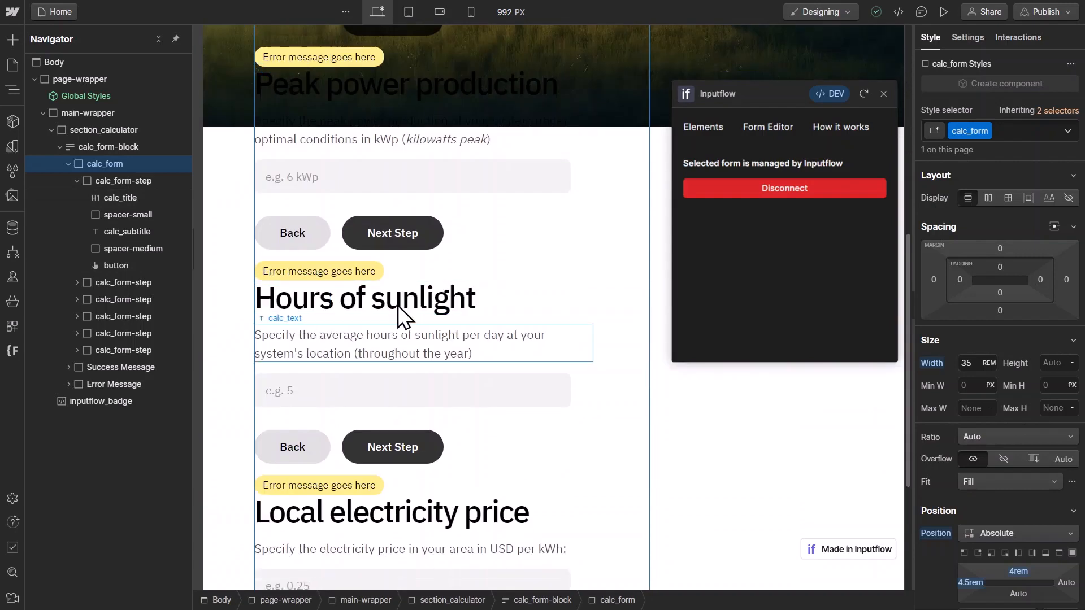
pyautogui.scroll(-4, 368, 316)
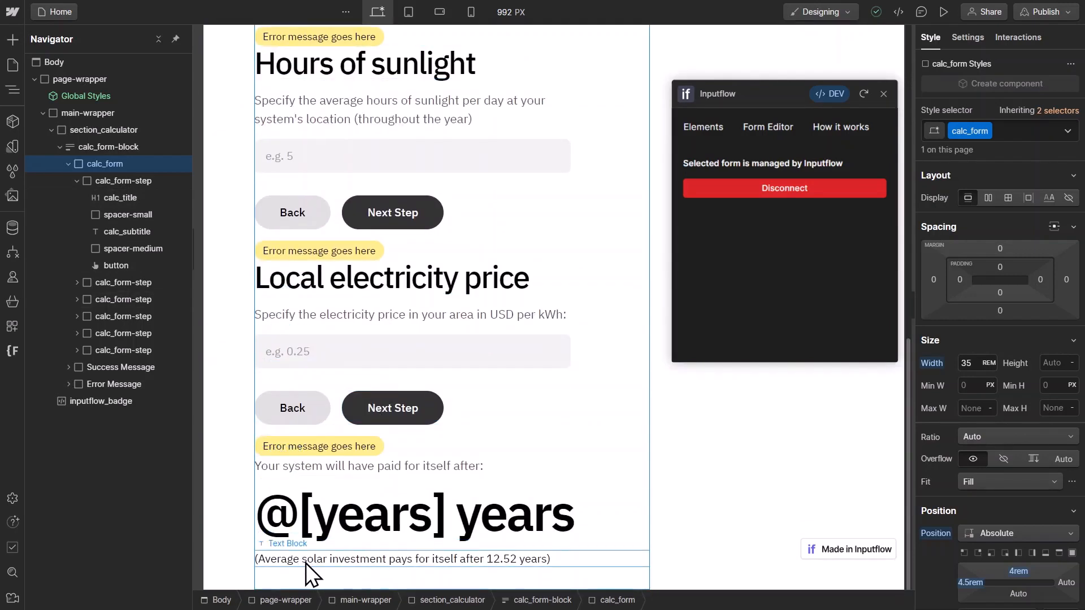
pyautogui.scroll(5, 416, 555)
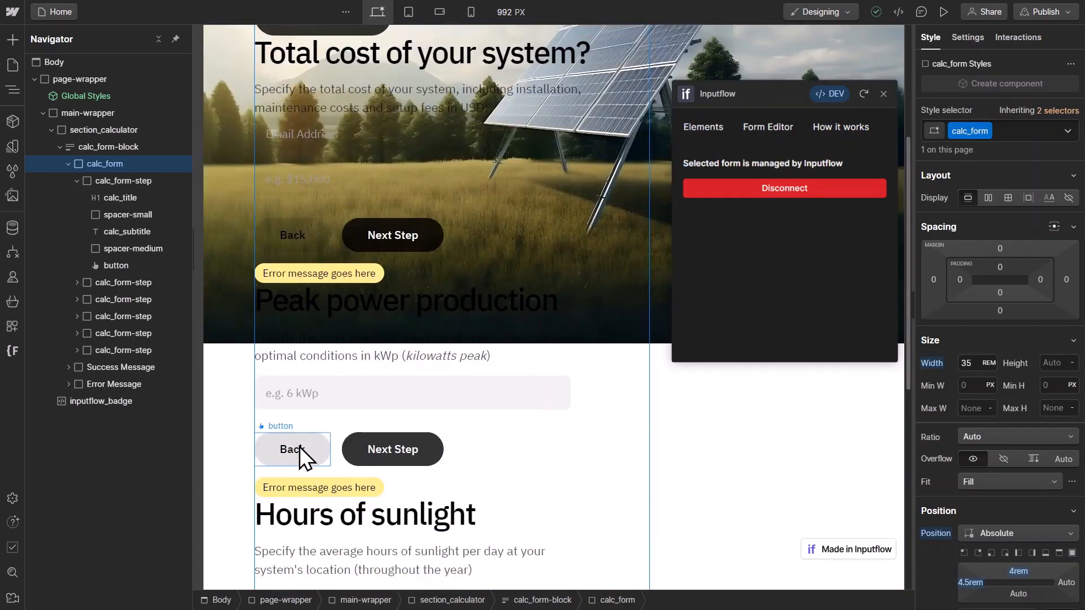
pyautogui.scroll(4, 301, 452)
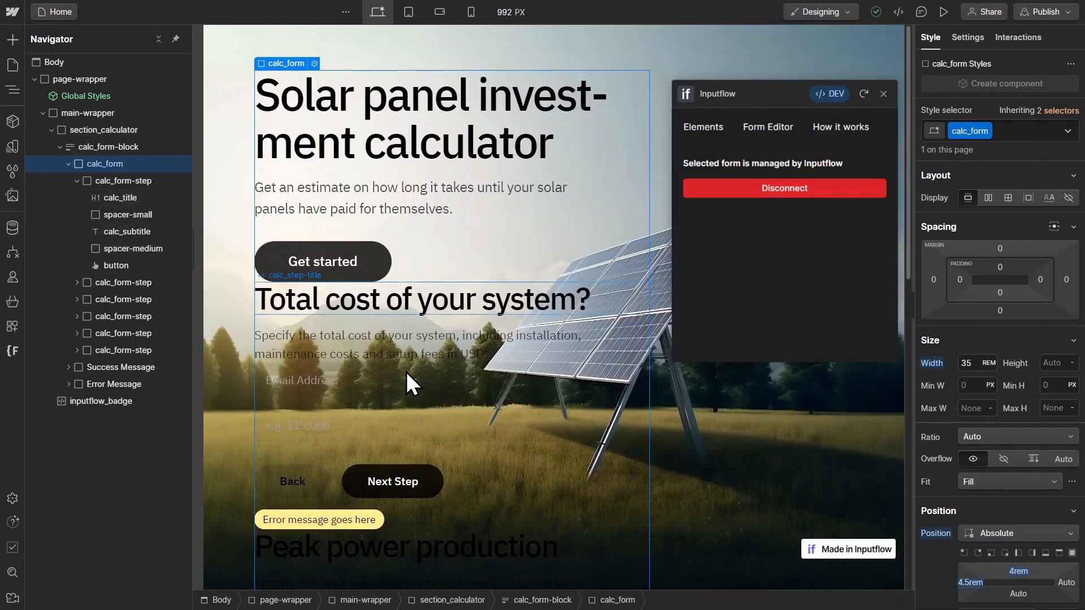
pyautogui.scroll(-7, 406, 372)
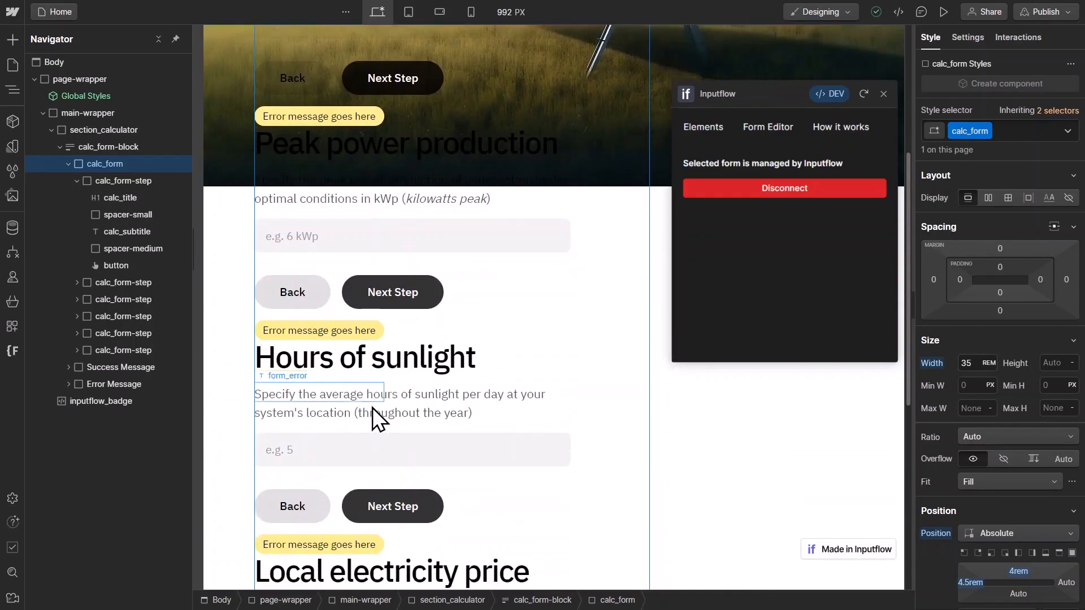
pyautogui.scroll(-5, 490, 444)
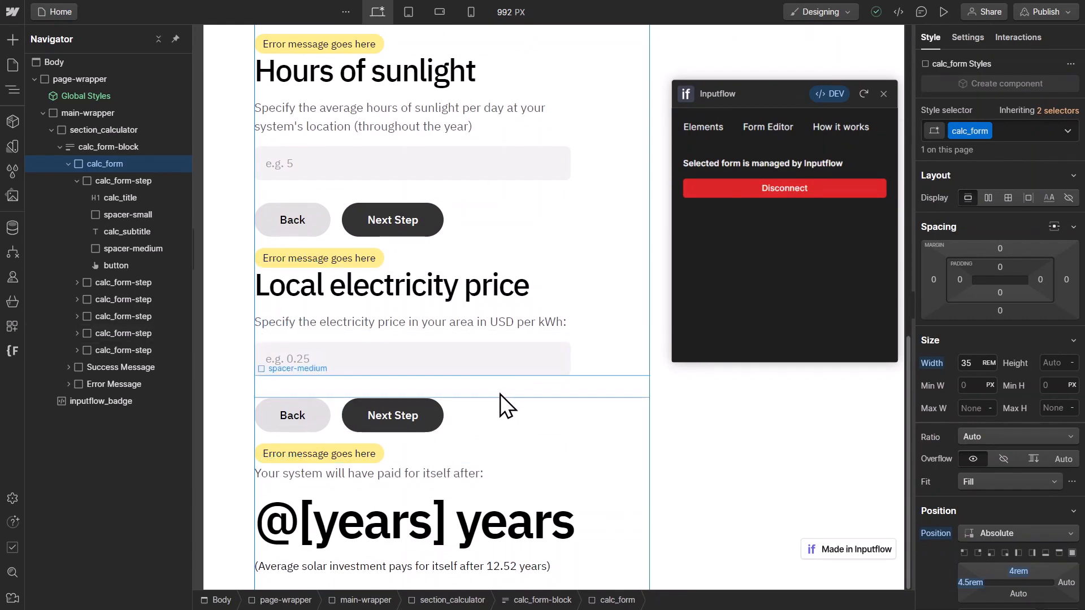
pyautogui.scroll(12, 468, 393)
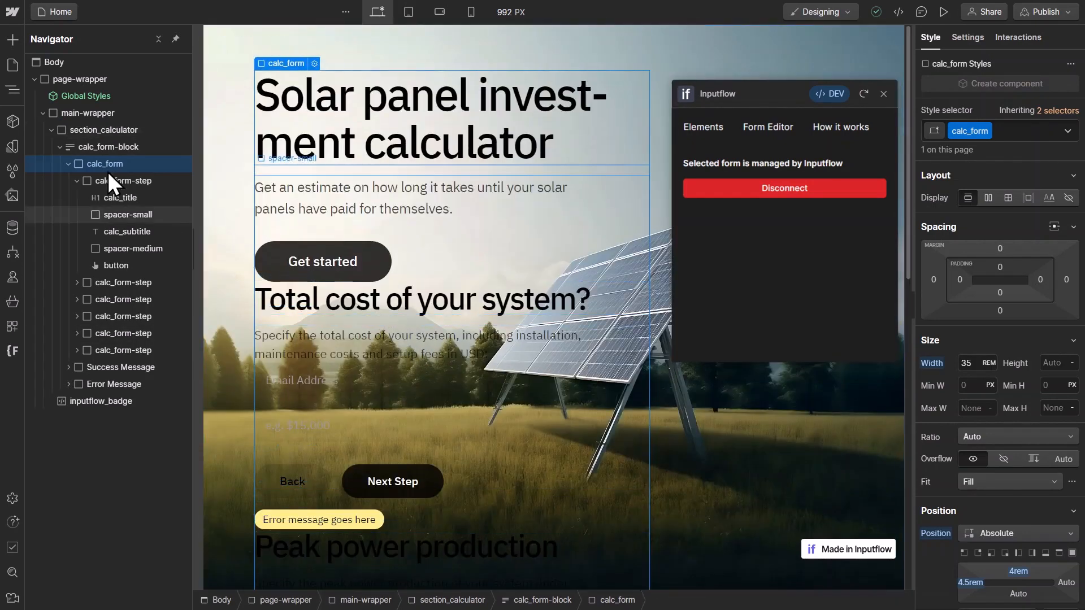
# Turn the first calc_form-step, holding the calculator title, into an Inputflow step named "First step".
pyautogui.click(77, 181)
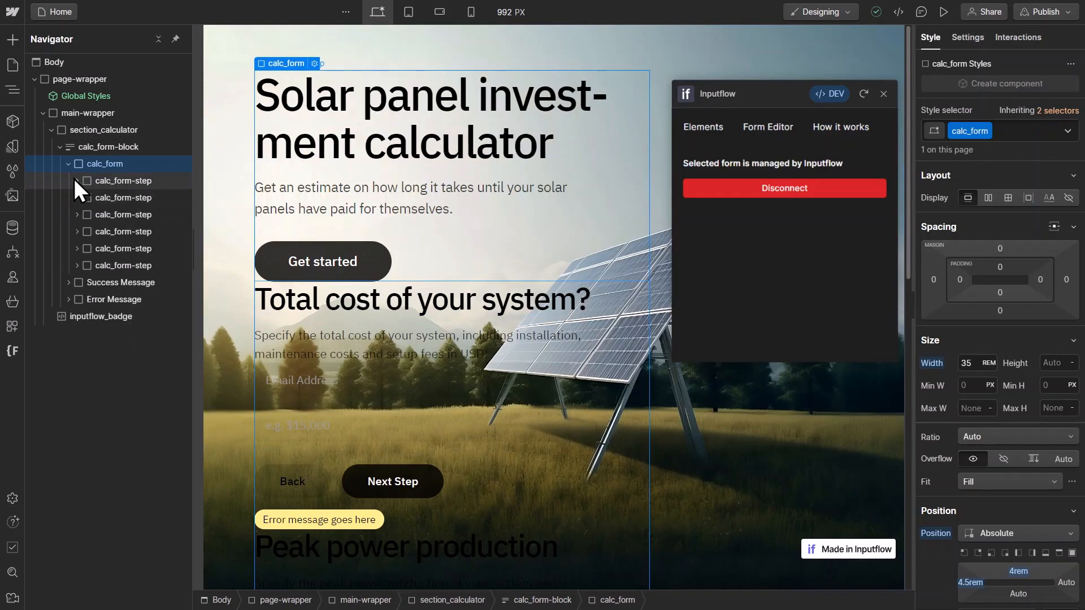
pyautogui.click(142, 177)
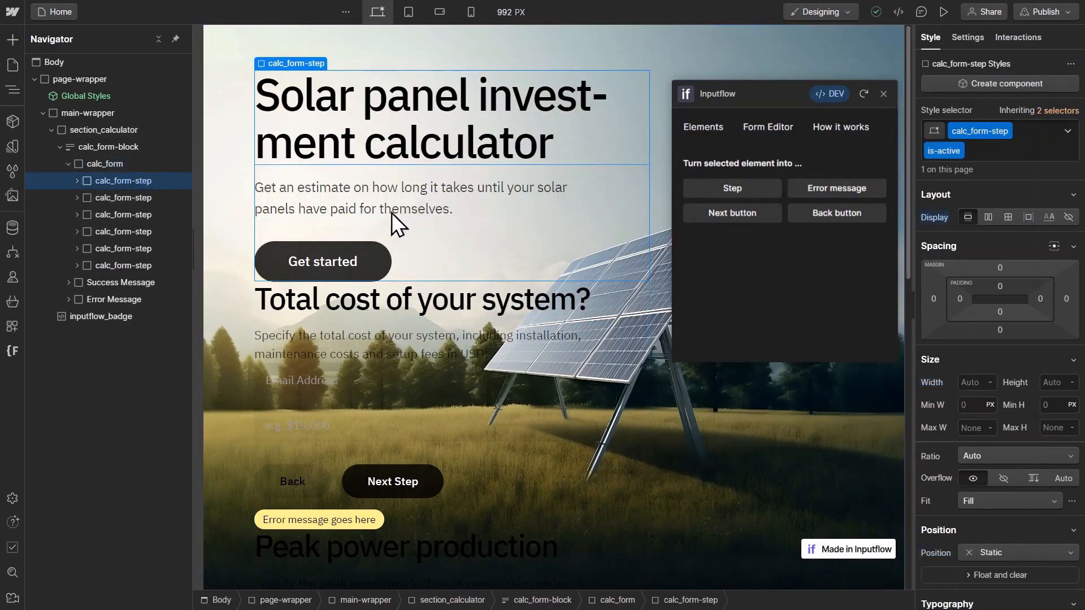
pyautogui.moveTo(732, 98)
pyautogui.mouseDown()
pyautogui.moveTo(707, 78)
pyautogui.moveTo(717, 82)
pyautogui.mouseUp()
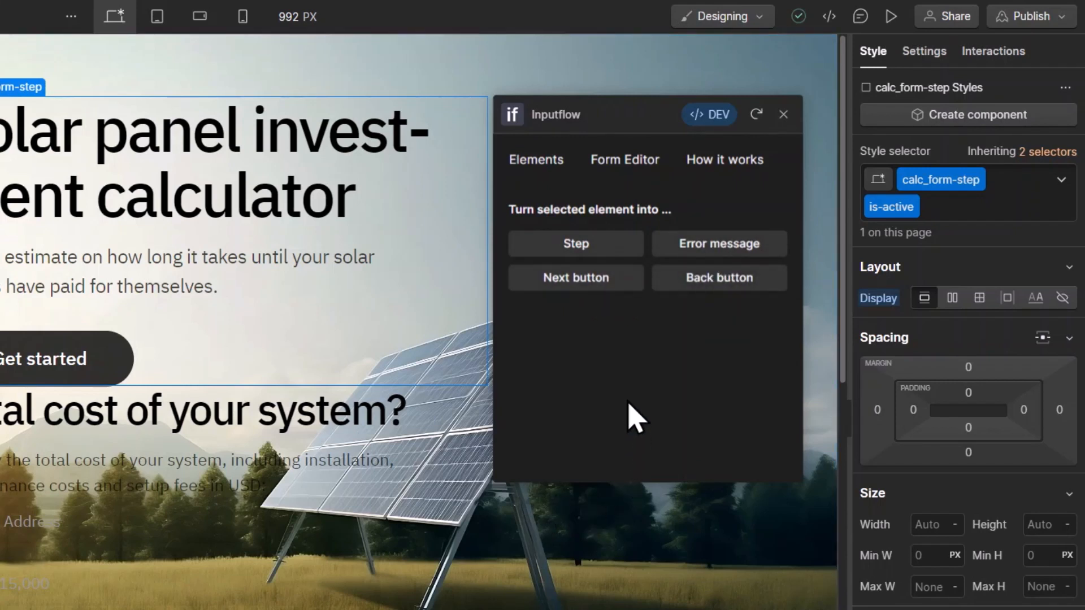
pyautogui.click(626, 247)
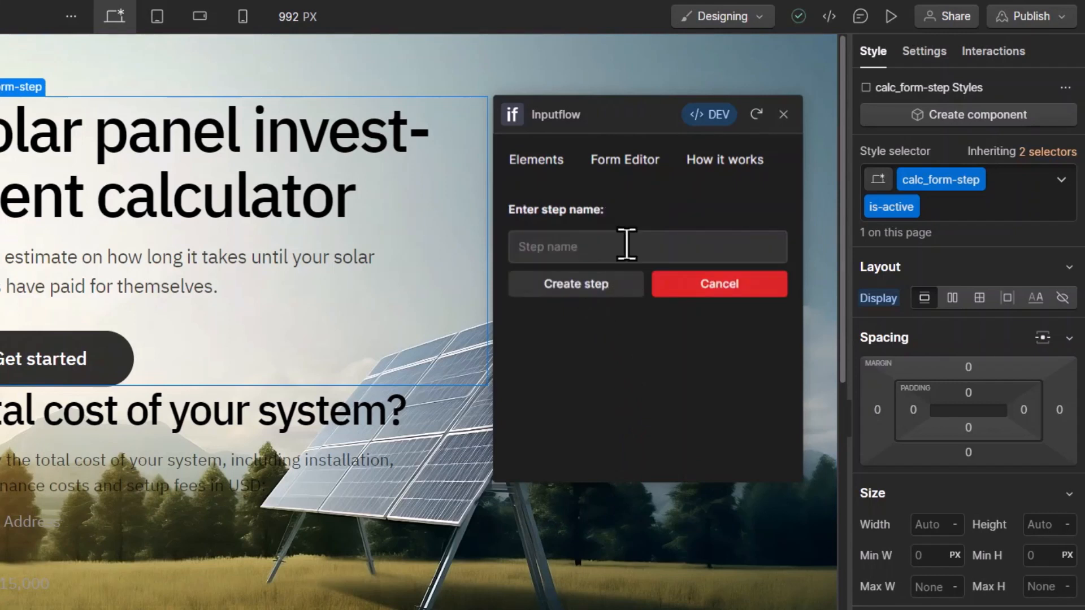
pyautogui.click(627, 246)
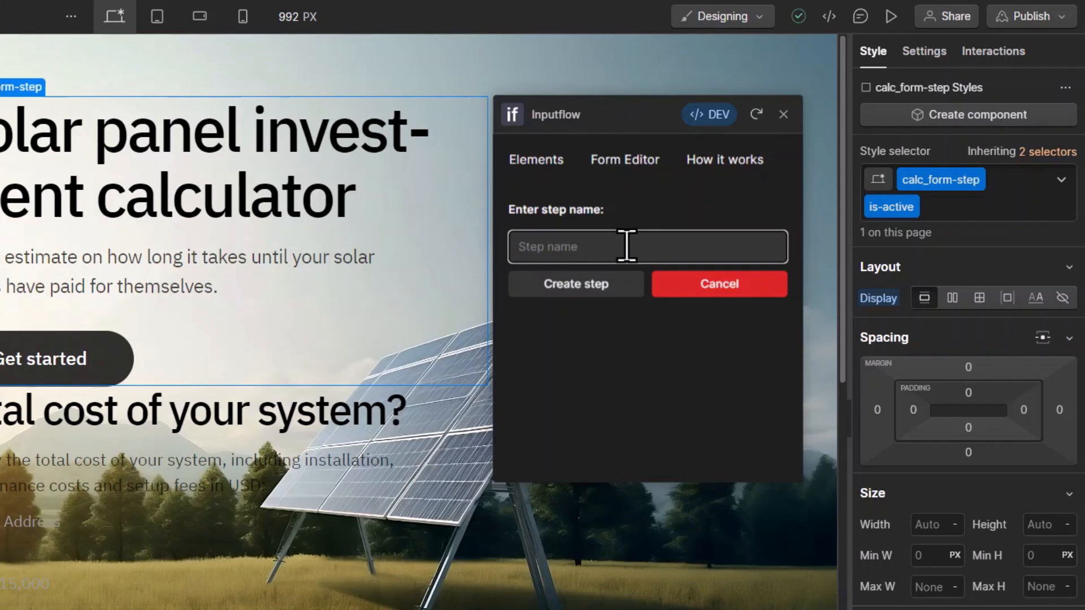
pyautogui.write('First step')
pyautogui.click(587, 293)
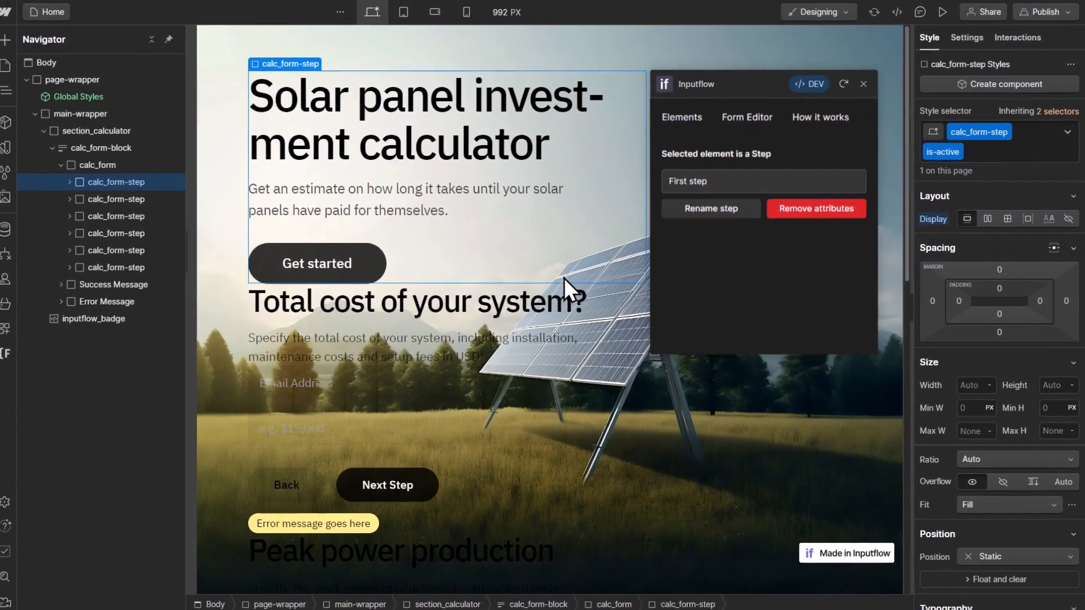
# Turn the calc_form-step asking for the total cost of the system into an Inputflow step named "Total system cost".
pyautogui.scroll(-3, 564, 278)
pyautogui.click(145, 197)
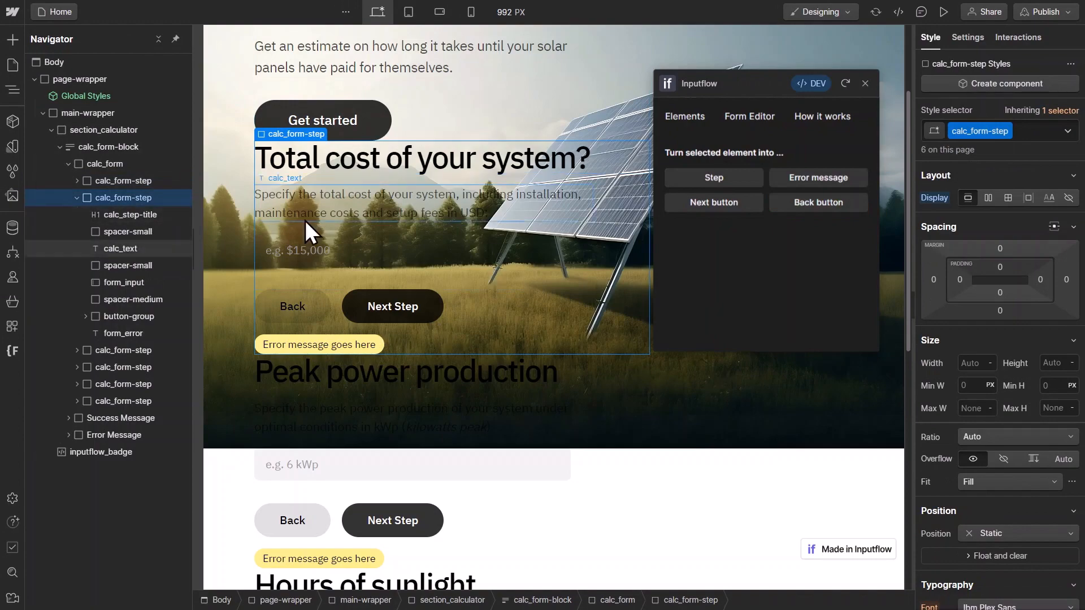
pyautogui.scroll(2, 290, 326)
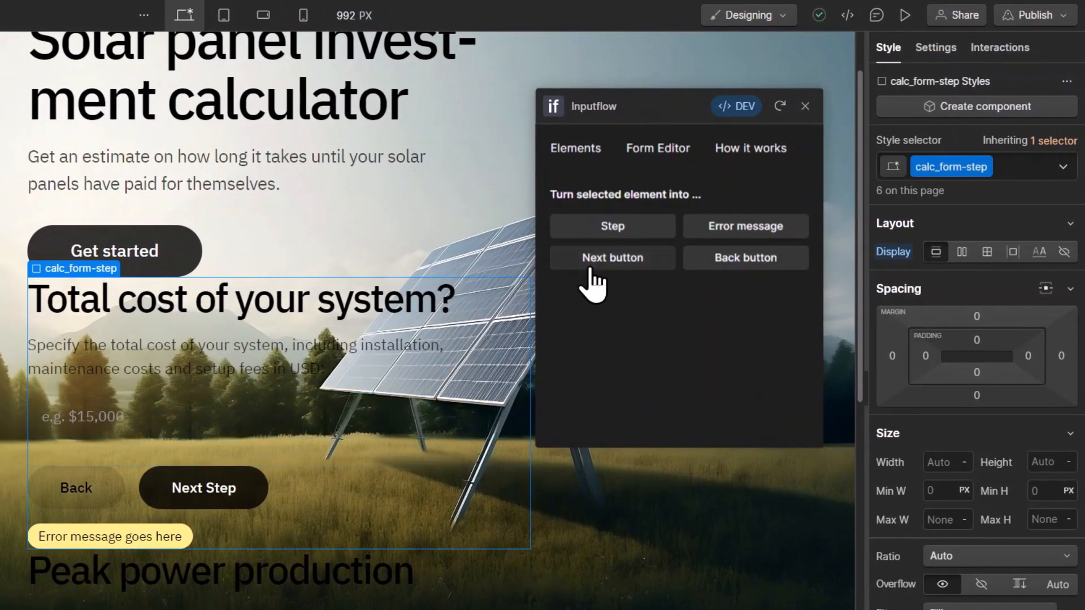
pyautogui.click(647, 229)
pyautogui.click(648, 231)
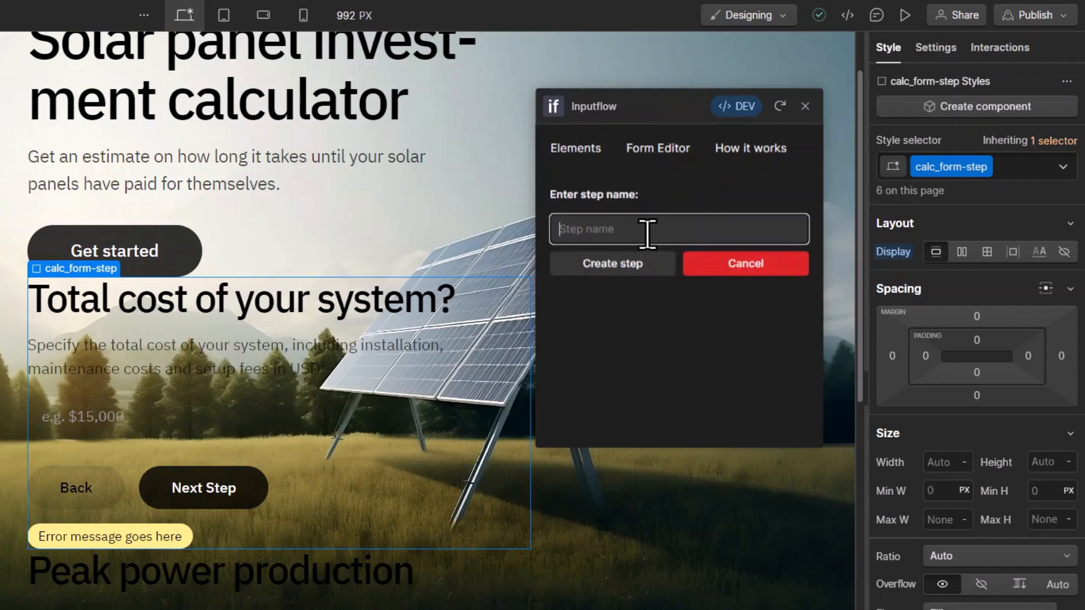
pyautogui.write('Total system cost')
pyautogui.click(640, 272)
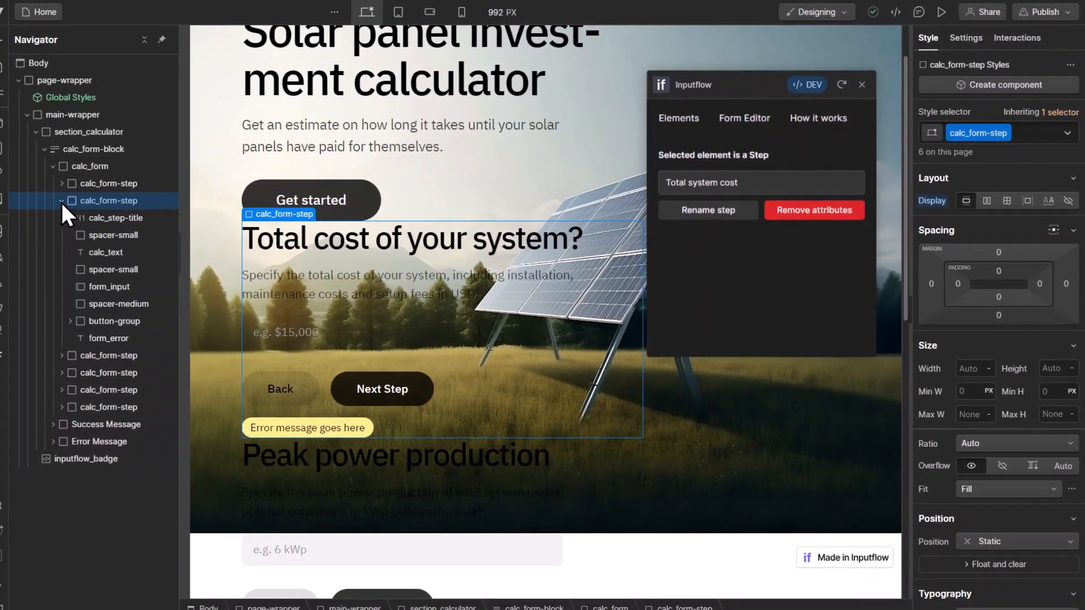
# Turn the calc_form-step about peak power production into an Inputflow step named "Power production".
pyautogui.click(75, 200)
pyautogui.scroll(-3, 492, 378)
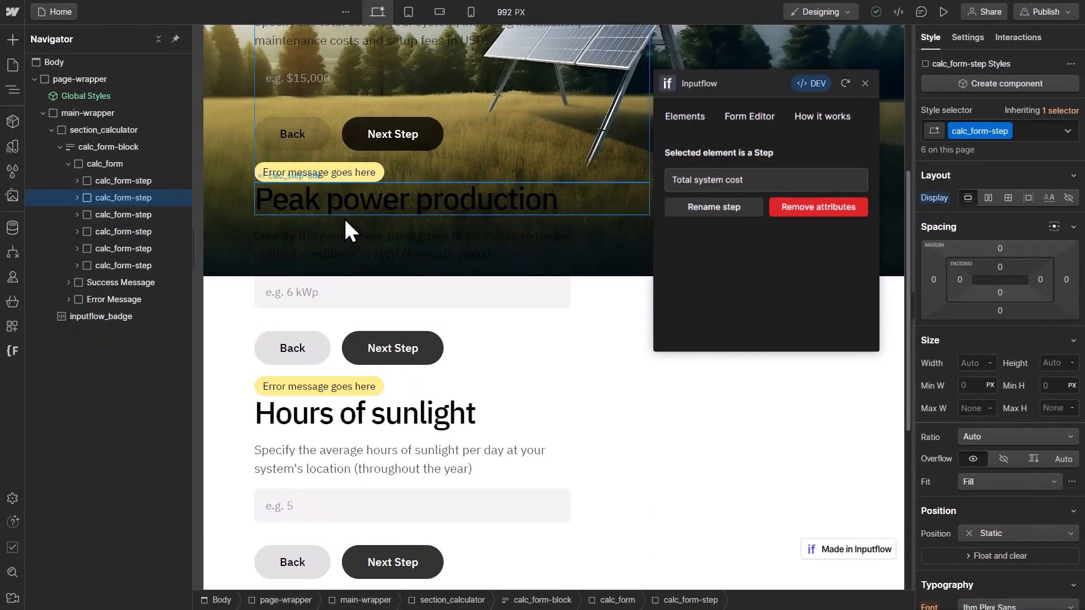
pyautogui.click(121, 215)
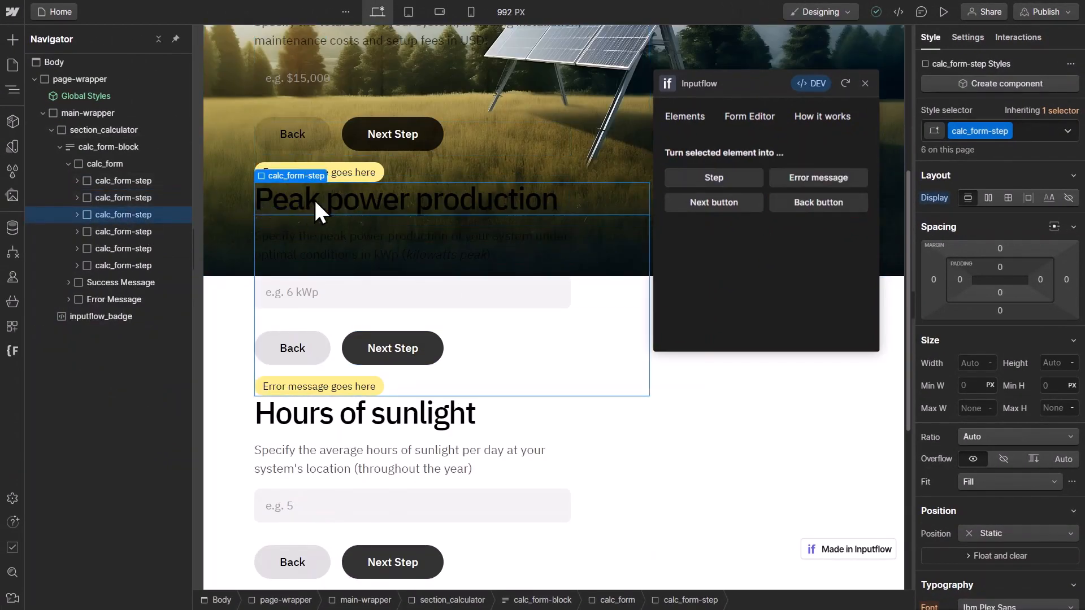
pyautogui.click(267, 203)
pyautogui.click(267, 203)
pyautogui.doubleClick(268, 203)
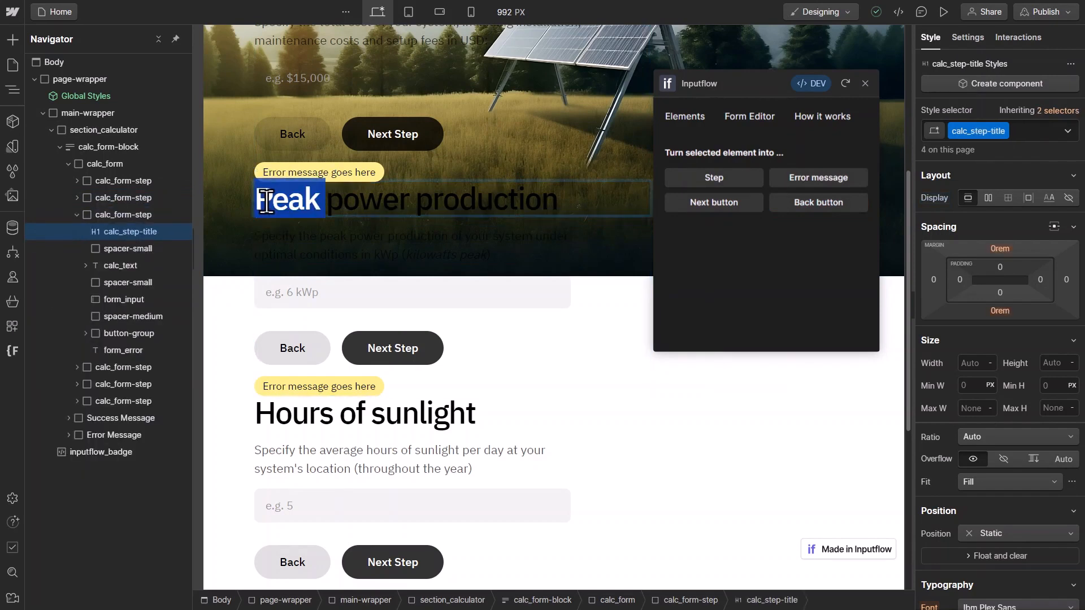
pyautogui.moveTo(588, 207); pyautogui.dragTo(182, 202)
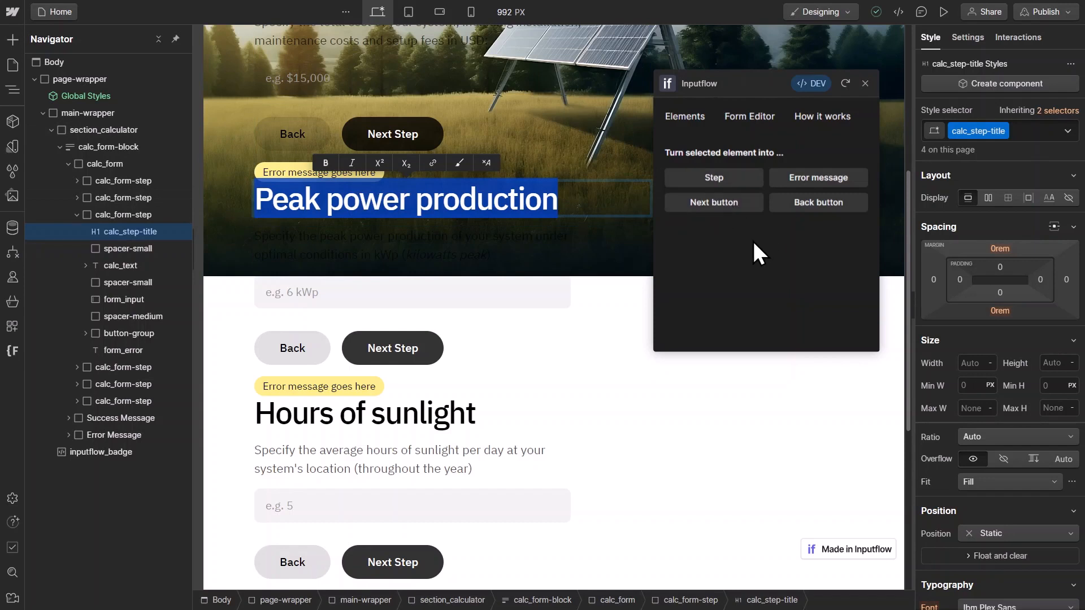
pyautogui.click(123, 216)
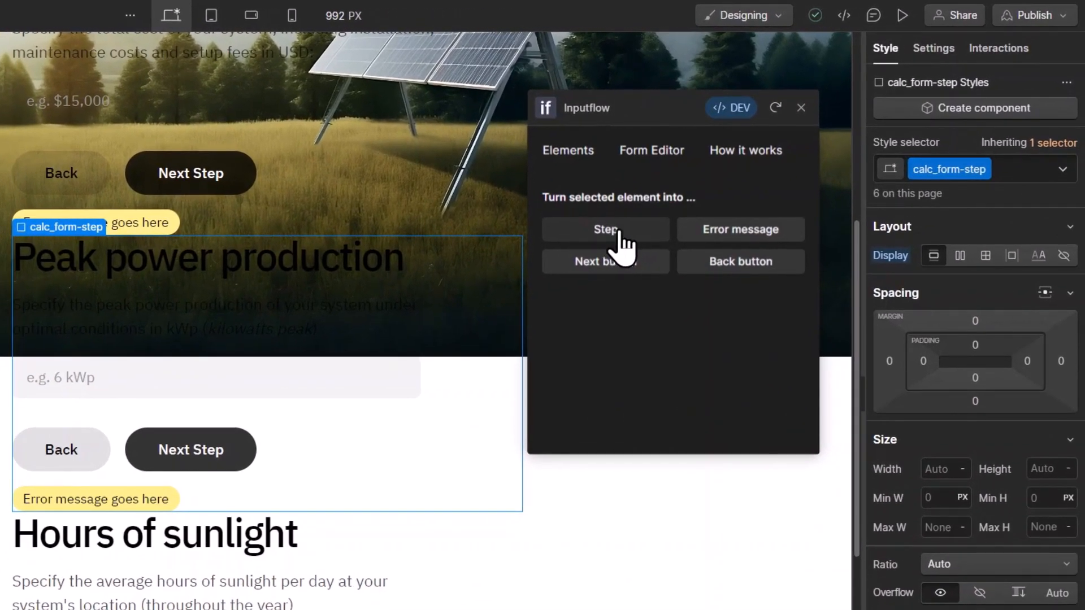
pyautogui.click(637, 240)
pyautogui.click(635, 228)
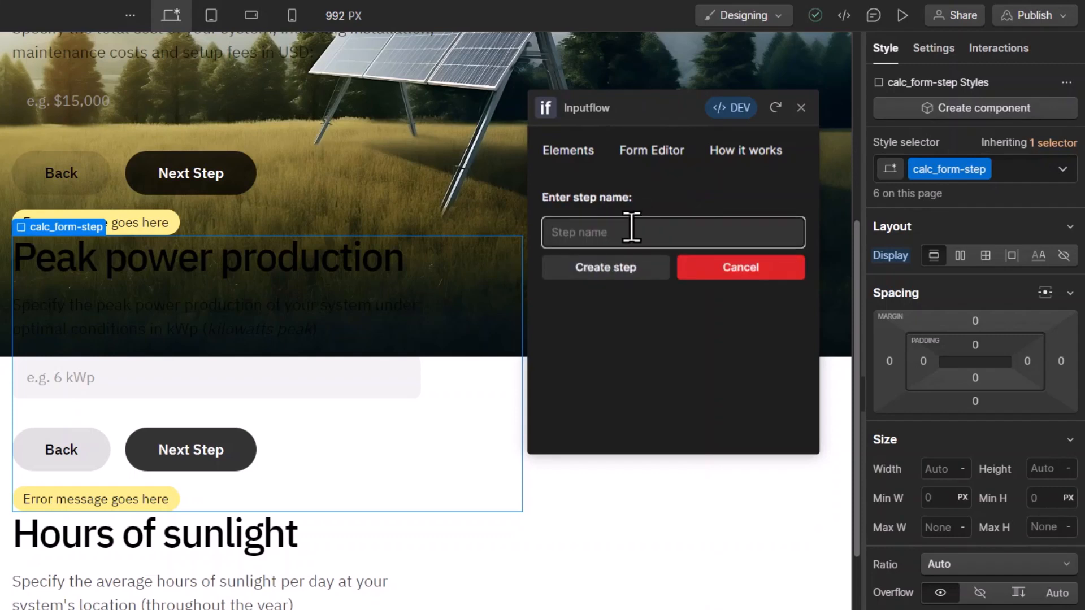
pyautogui.write('Power production')
pyautogui.click(605, 272)
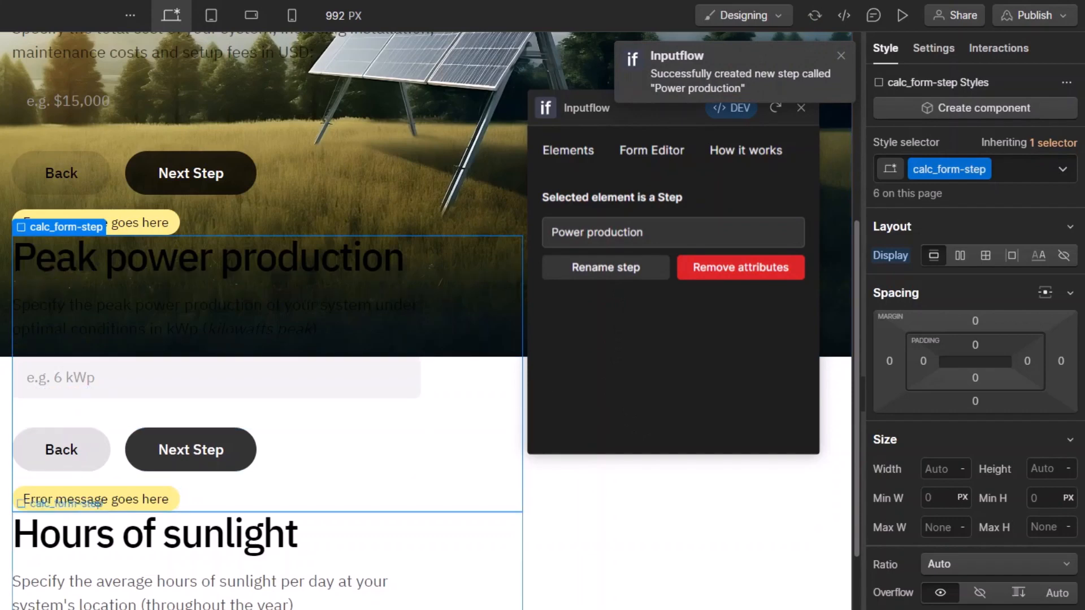
# Turn the calc_form-step about average hours of sunlight into an Inputflow step named "Hours of sunlight".
pyautogui.click(152, 607)
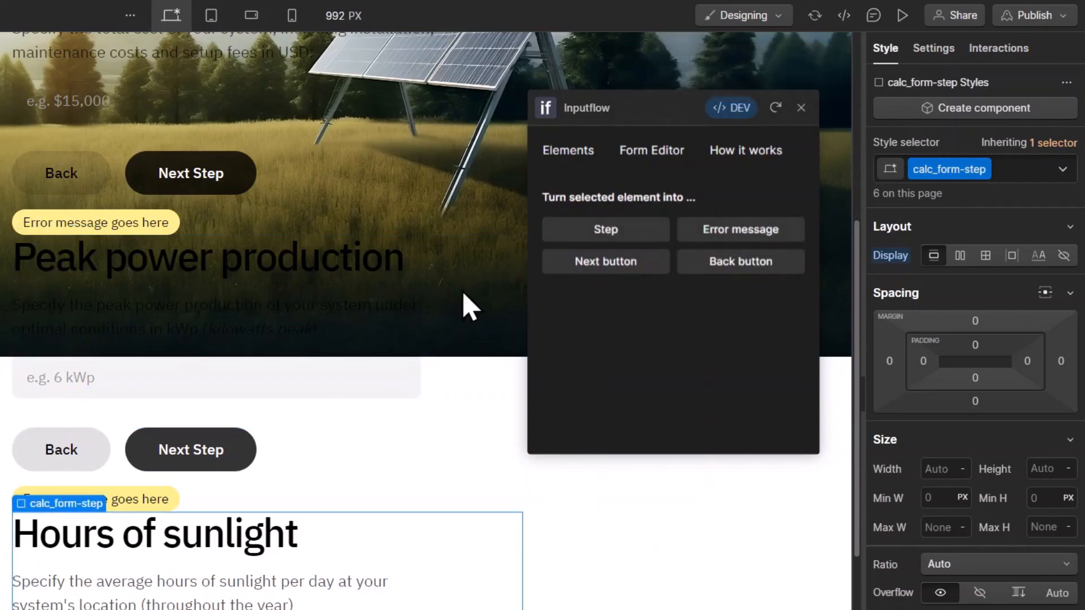
pyautogui.scroll(-2, 114, 551)
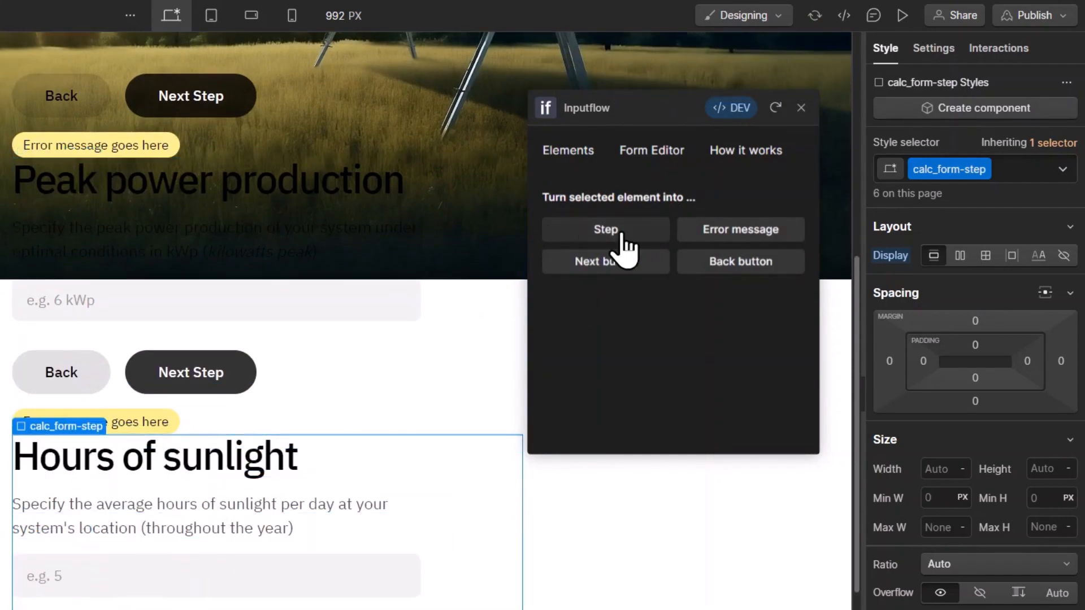
pyautogui.click(621, 232)
pyautogui.click(622, 231)
pyautogui.write('Hours of sunlight')
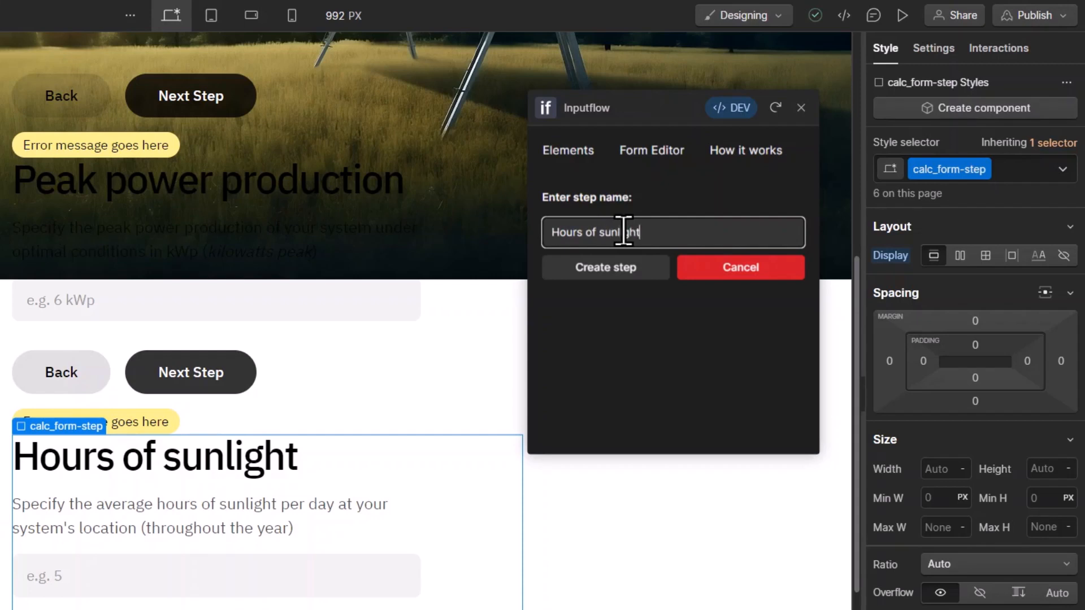
pyautogui.click(624, 274)
# Turn the calc_form-step about the local electricity price into an Inputflow step named "Electricity price".
pyautogui.scroll(-1, 303, 428)
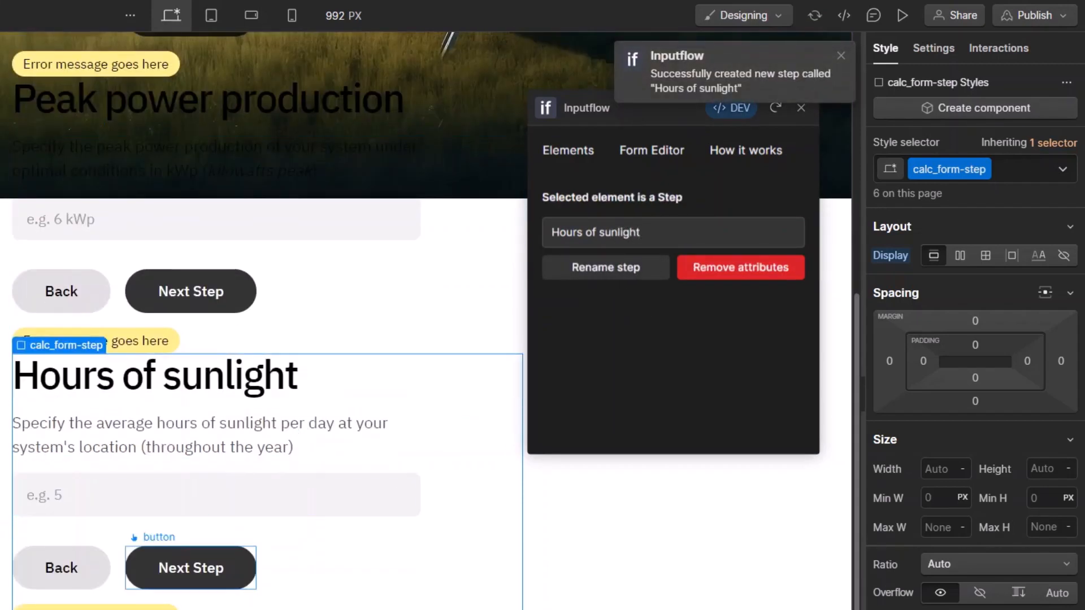
pyautogui.click(181, 609)
pyautogui.press('Up')
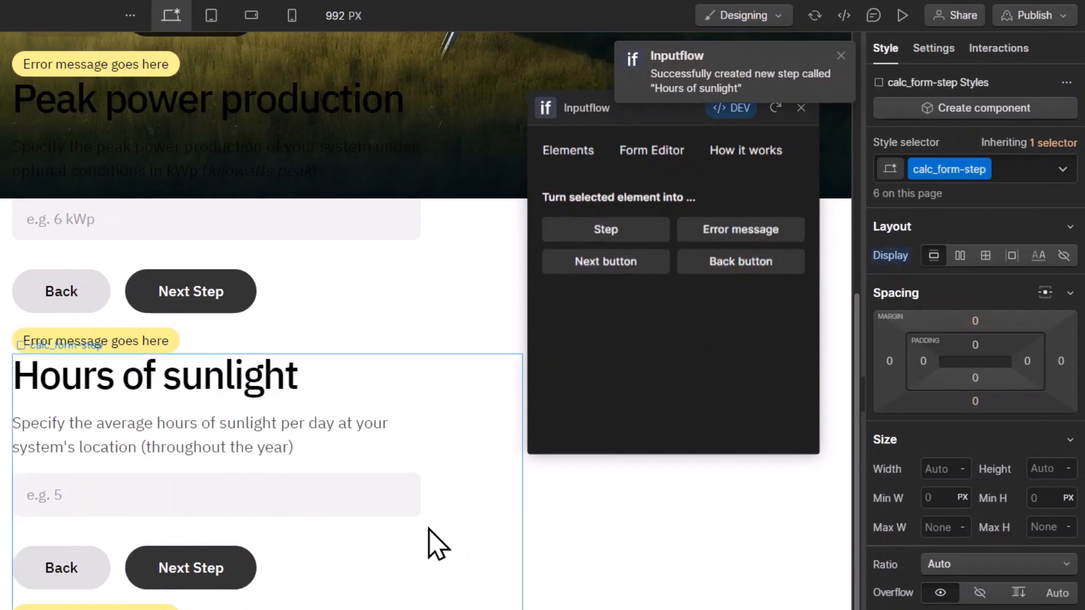
pyautogui.scroll(-4, 429, 528)
pyautogui.click(639, 229)
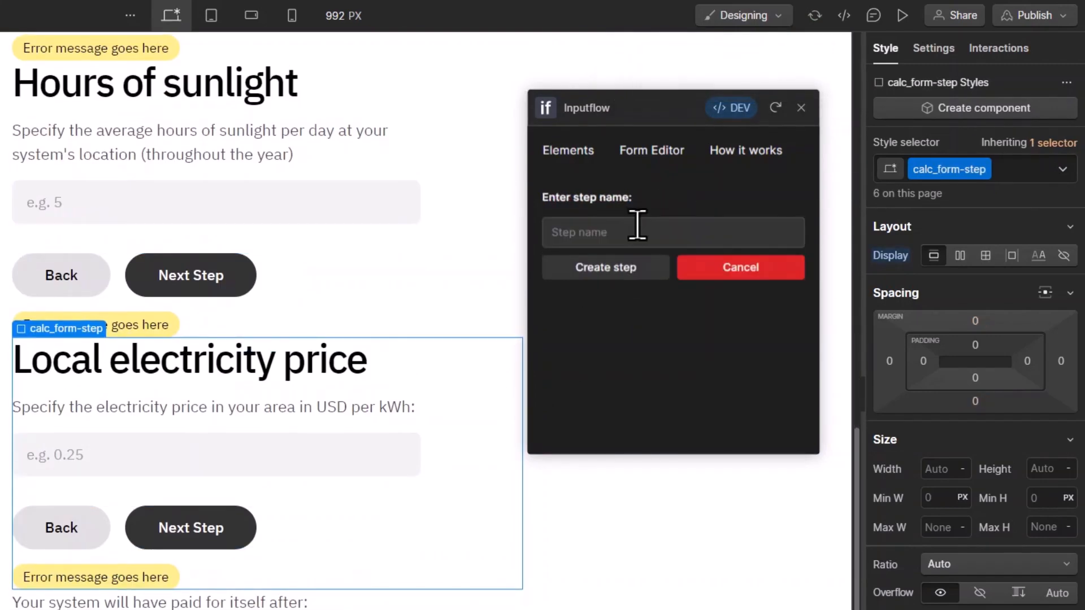
pyautogui.click(635, 226)
pyautogui.write('Electricity pr')
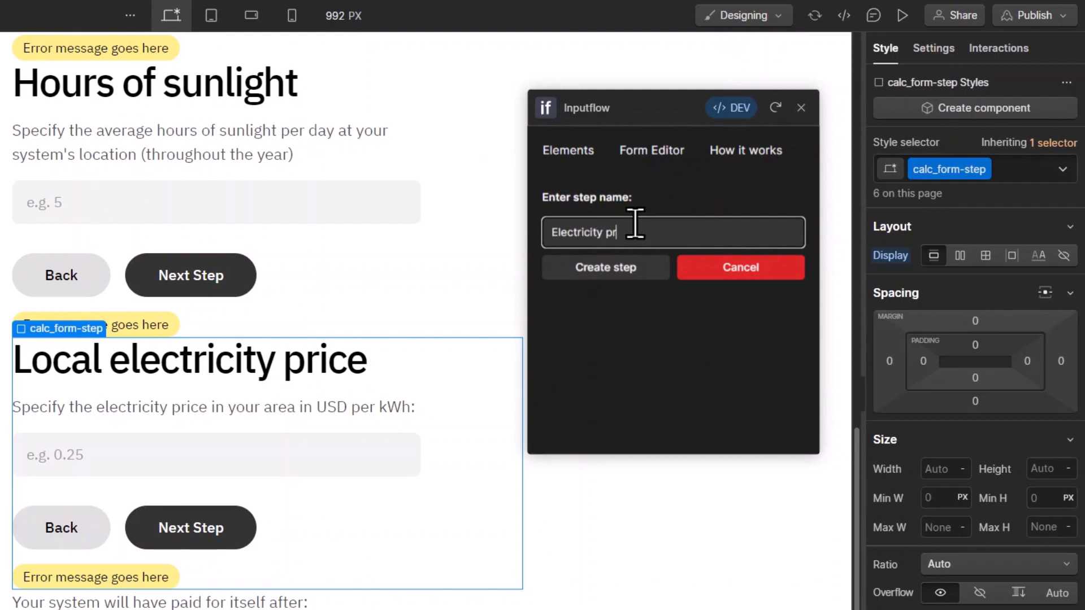
pyautogui.write('ice')
pyautogui.click(599, 273)
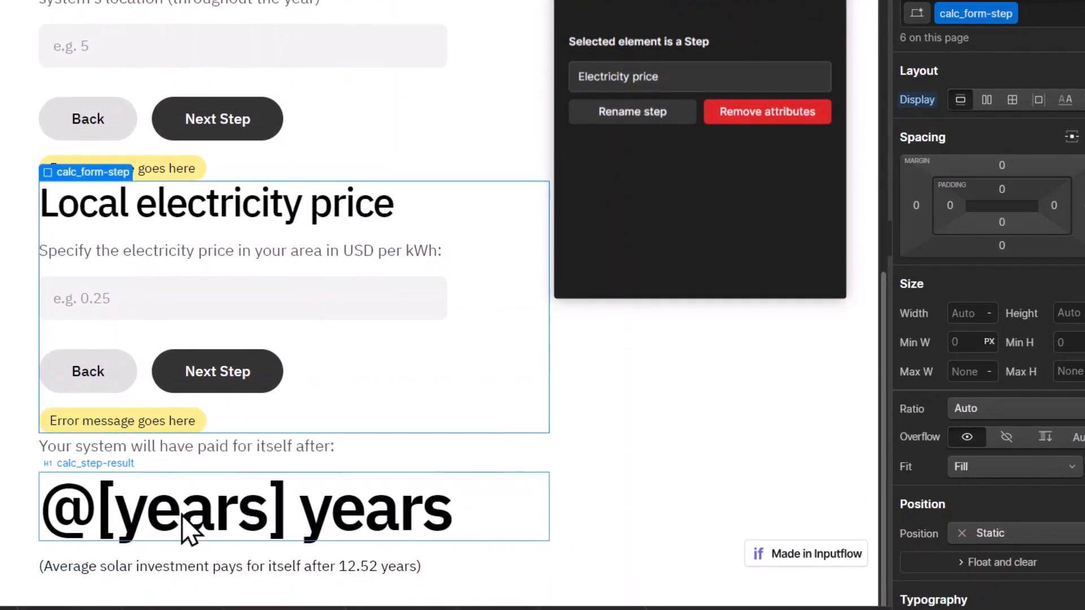
# Turn the last calc_form-step, holding the payback time in years, into an Inputflow step named "Results".
pyautogui.click(3, 452)
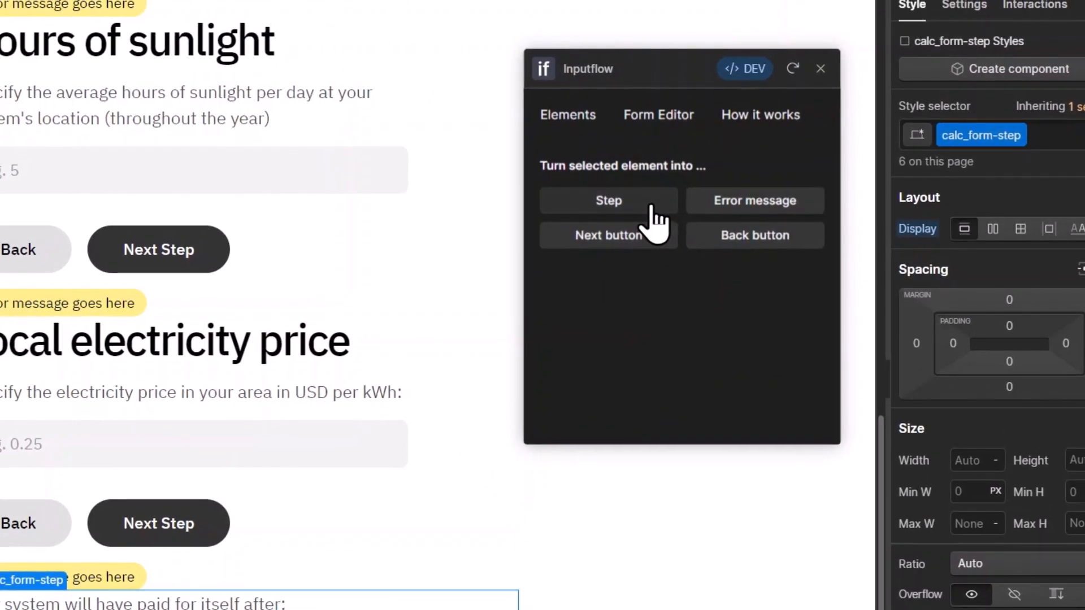
pyautogui.click(653, 207)
pyautogui.click(649, 203)
pyautogui.write('Results')
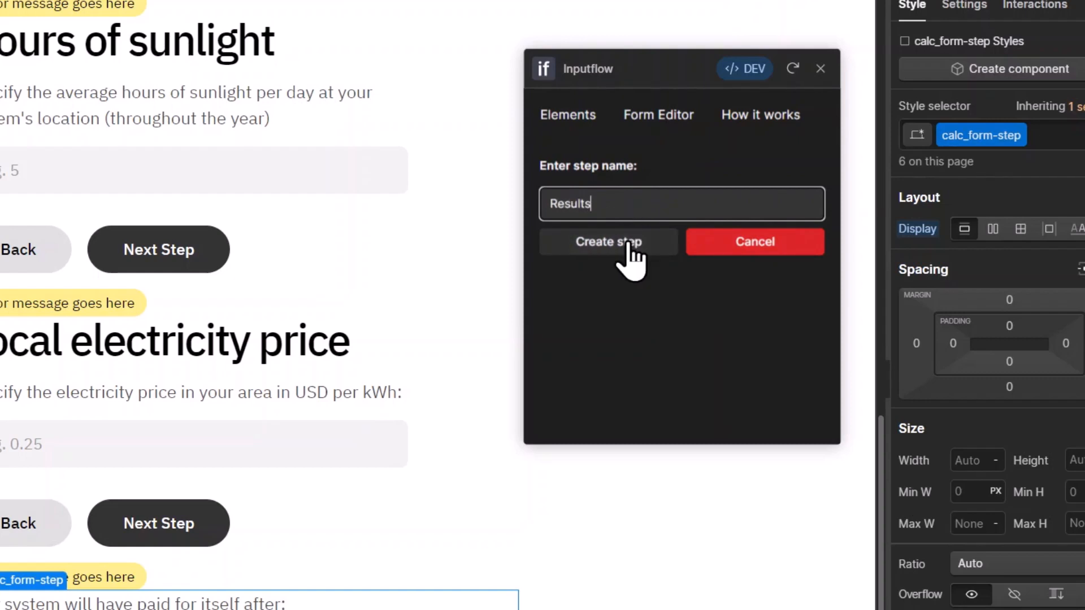
pyautogui.click(630, 244)
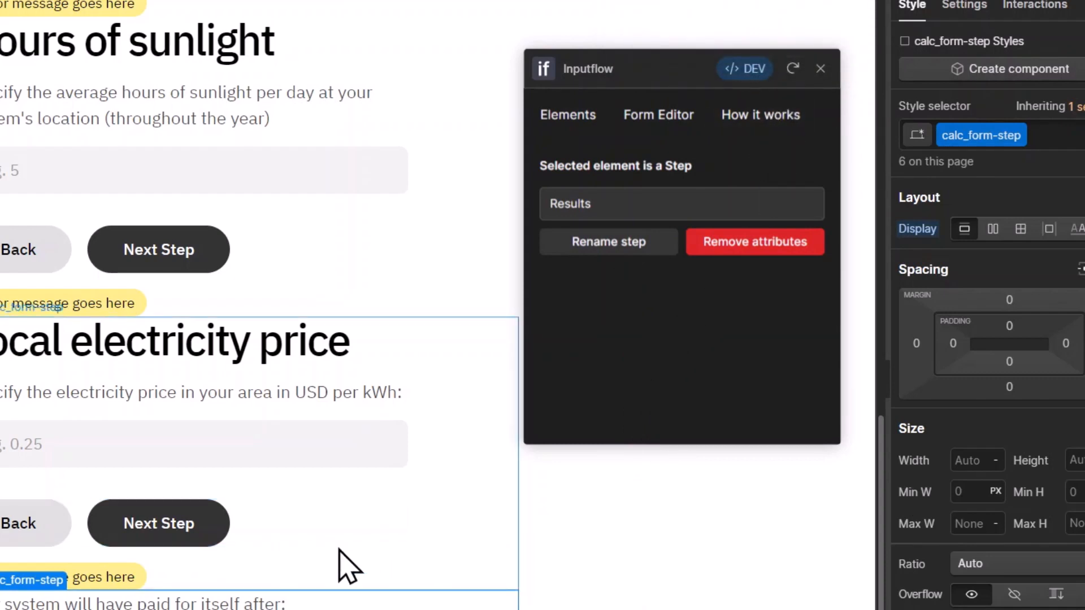
# Select the form step about hours of sunlight and rename its Inputflow step as "Sunlight hours".
pyautogui.click(255, 4)
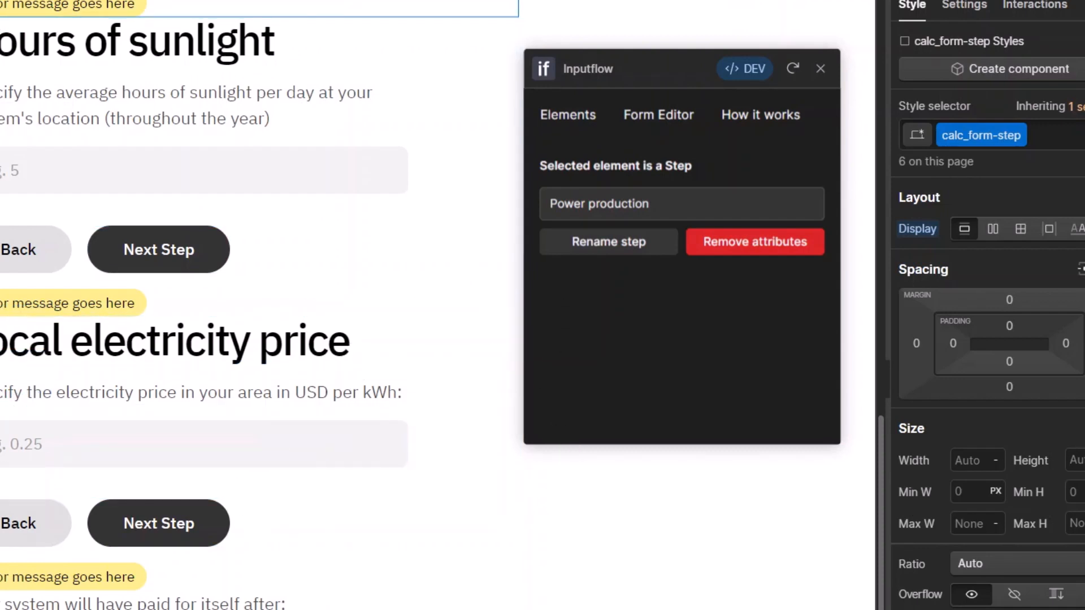
pyautogui.click(33, 27)
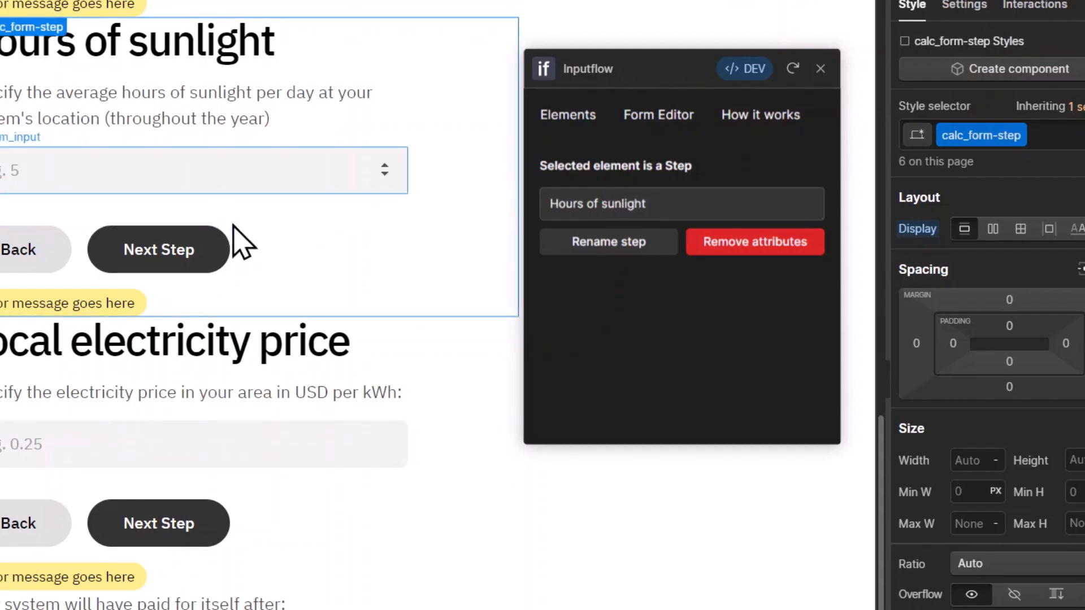
pyautogui.scroll(7, 153, 346)
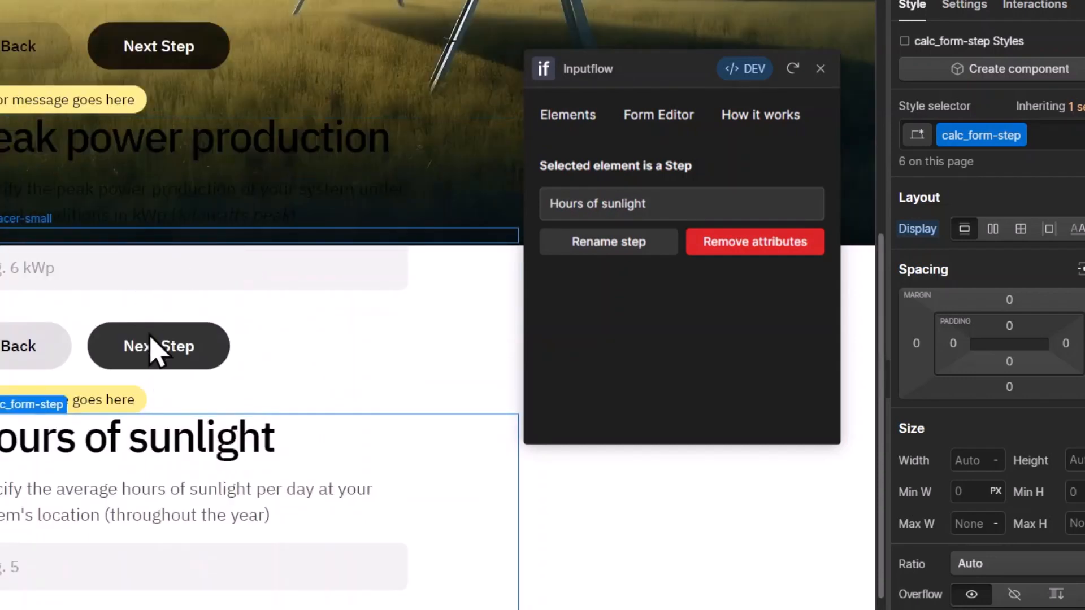
pyautogui.tripleClick(675, 206)
pyautogui.write('S')
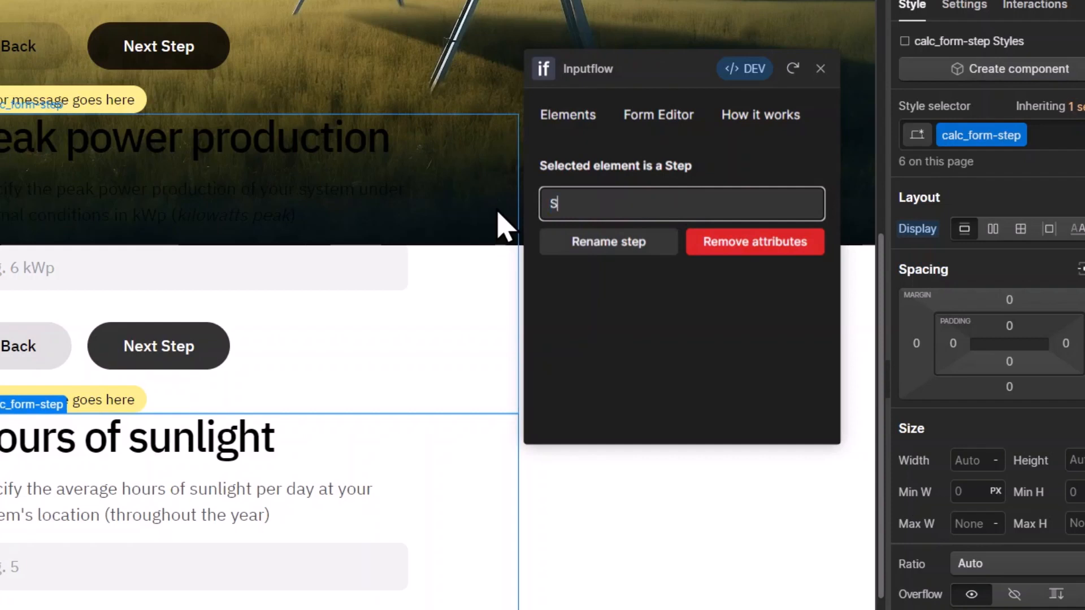
pyautogui.write('unlight hours')
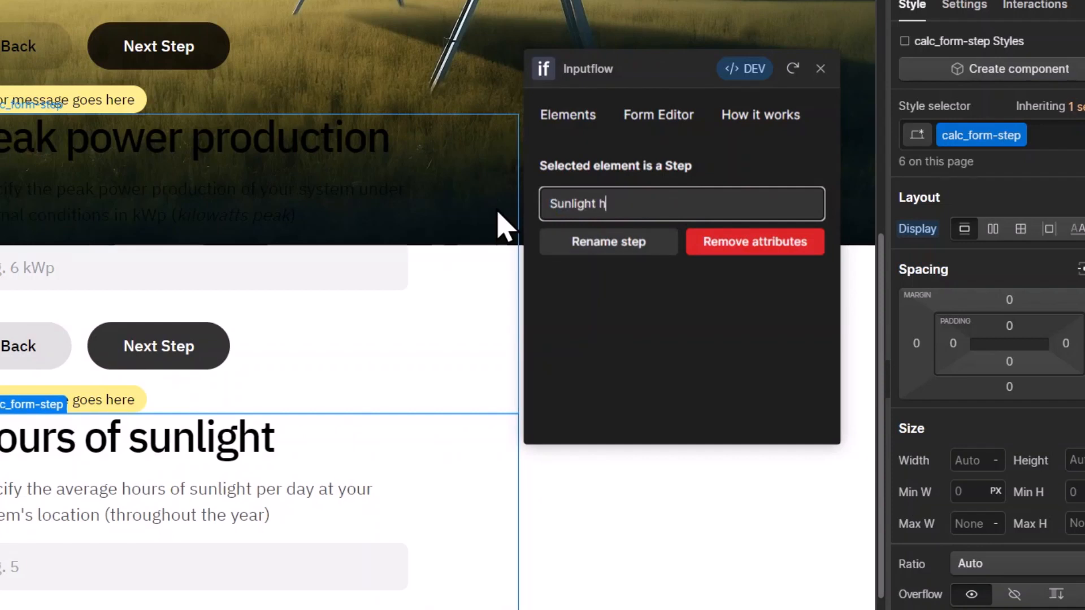
pyautogui.click(626, 248)
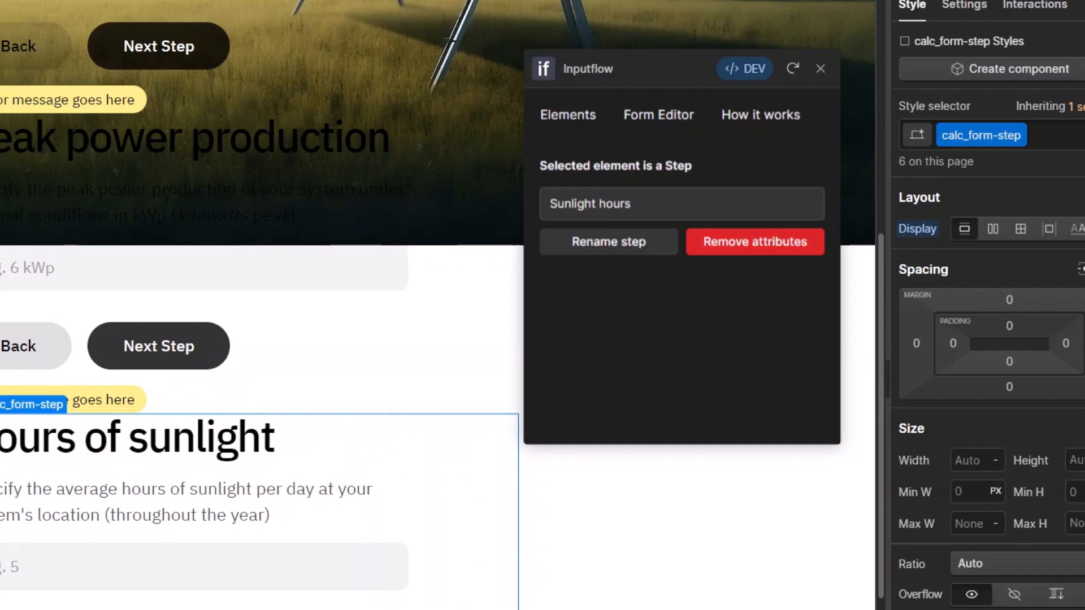
# Check the Inputflow names of the last and first form steps and inspect the first step's custom attributes.
pyautogui.click(1, 390)
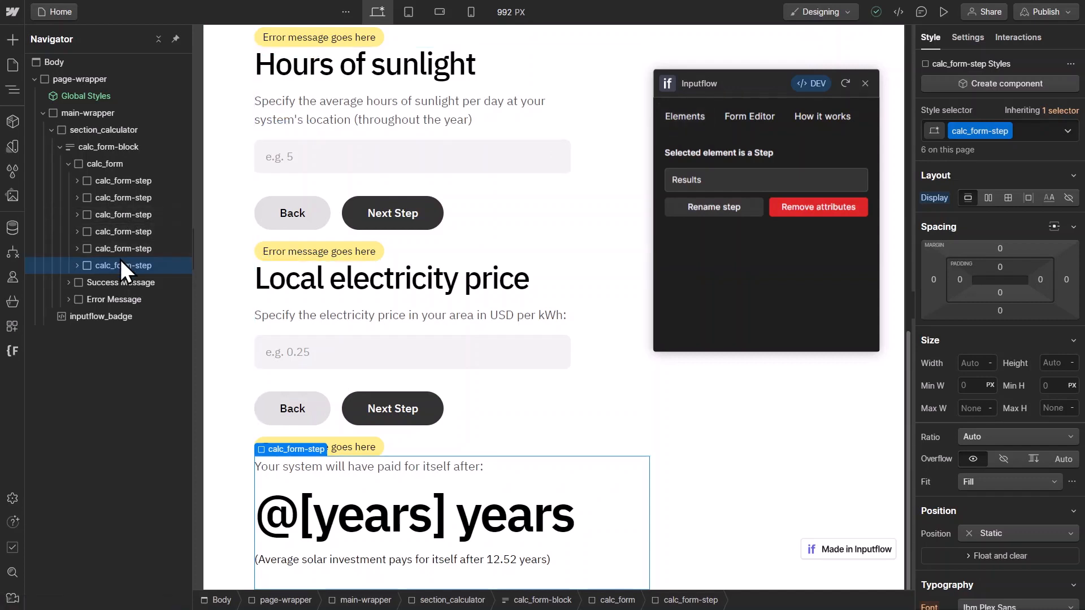
pyautogui.click(131, 182)
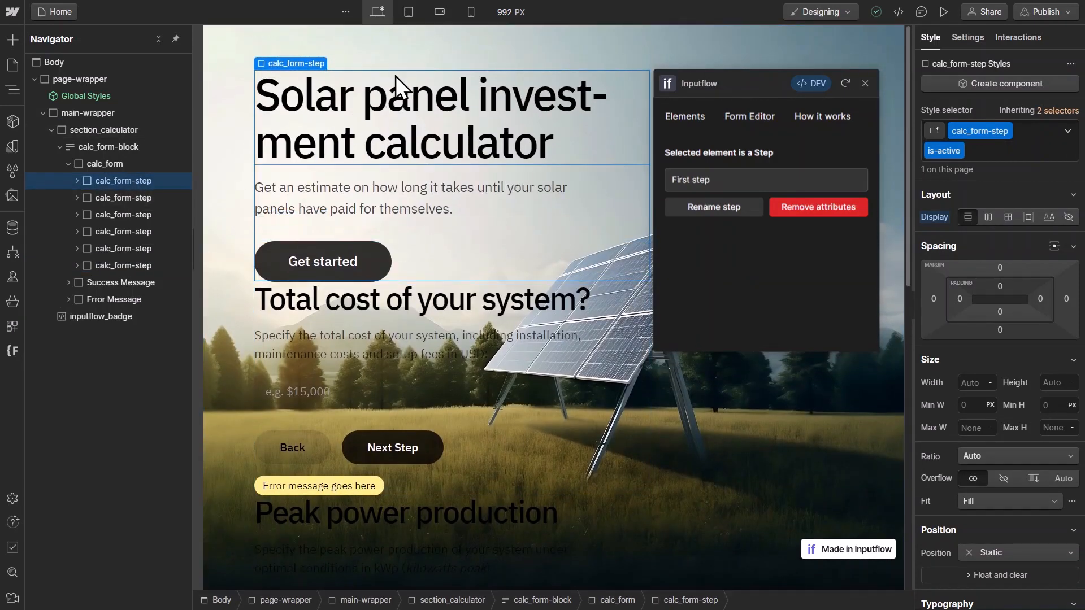
pyautogui.click(729, 180)
pyautogui.moveTo(730, 180); pyautogui.dragTo(670, 179)
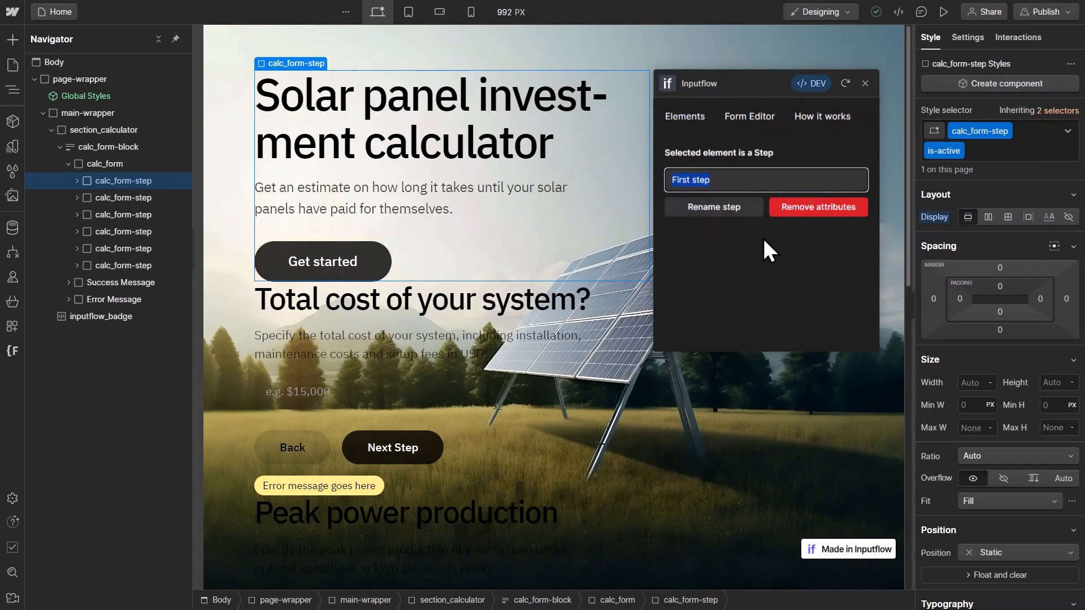
pyautogui.click(970, 40)
pyautogui.scroll(-1, 988, 274)
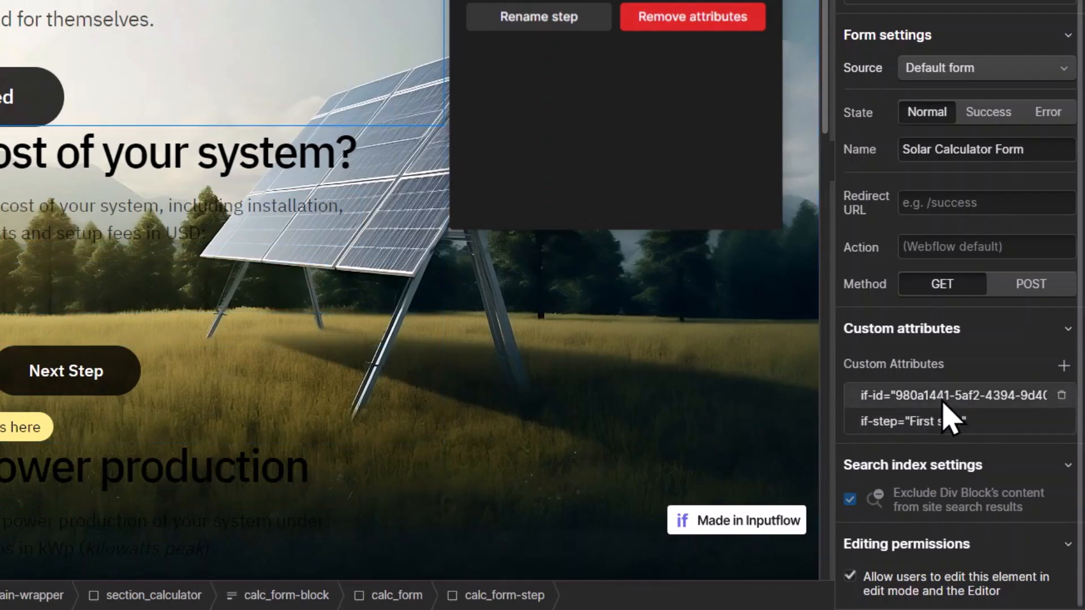
# Inspect the custom attributes of the hours of sunlight input field and of the calc_form form.
pyautogui.scroll(-9, 339, 244)
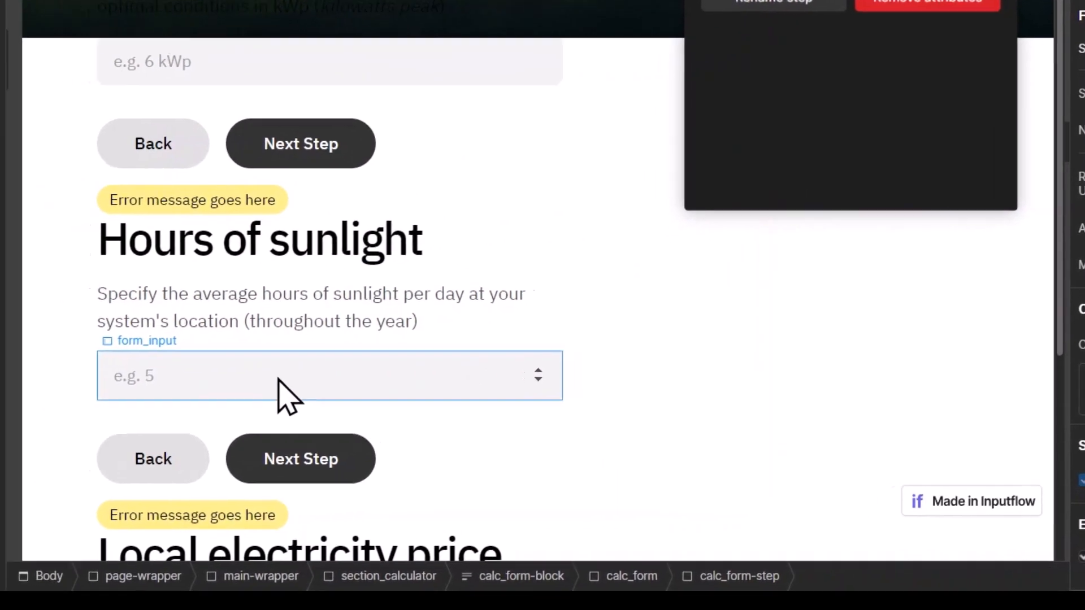
pyautogui.click(72, 398)
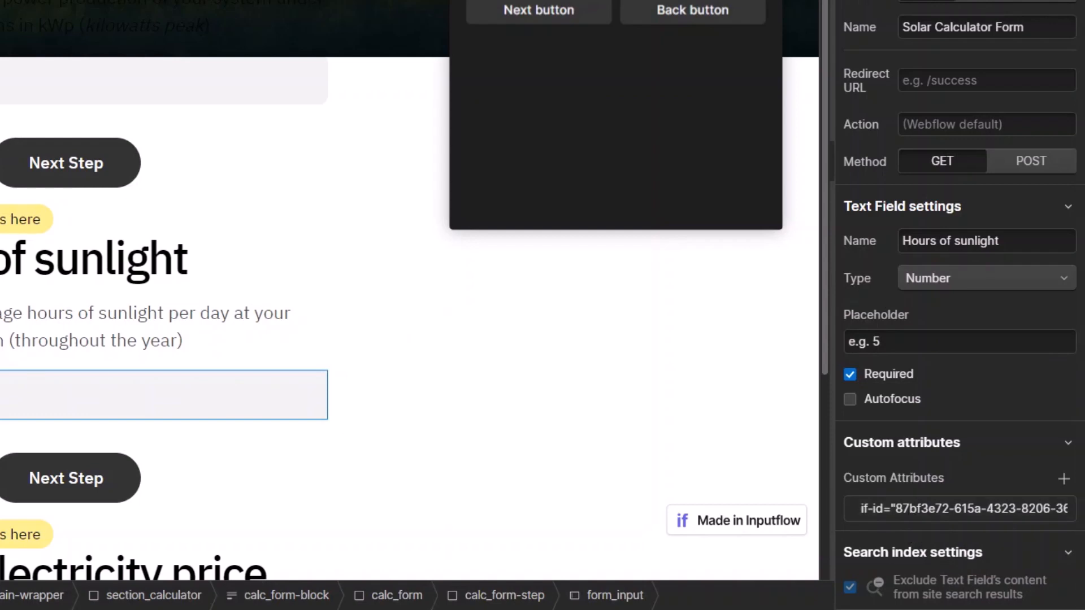
pyautogui.click(286, 595)
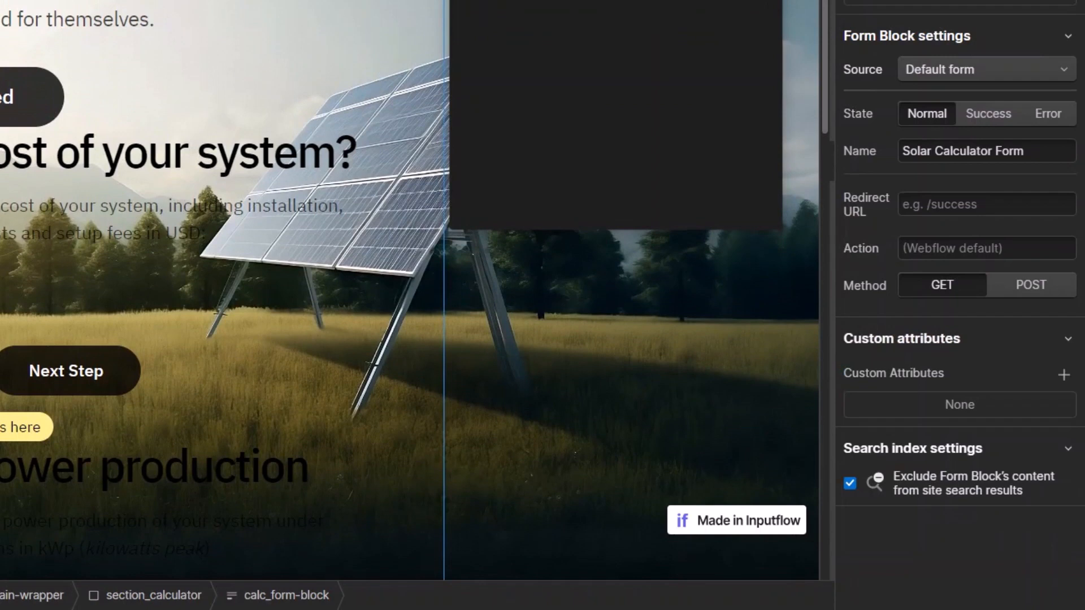
pyautogui.click(2, 339)
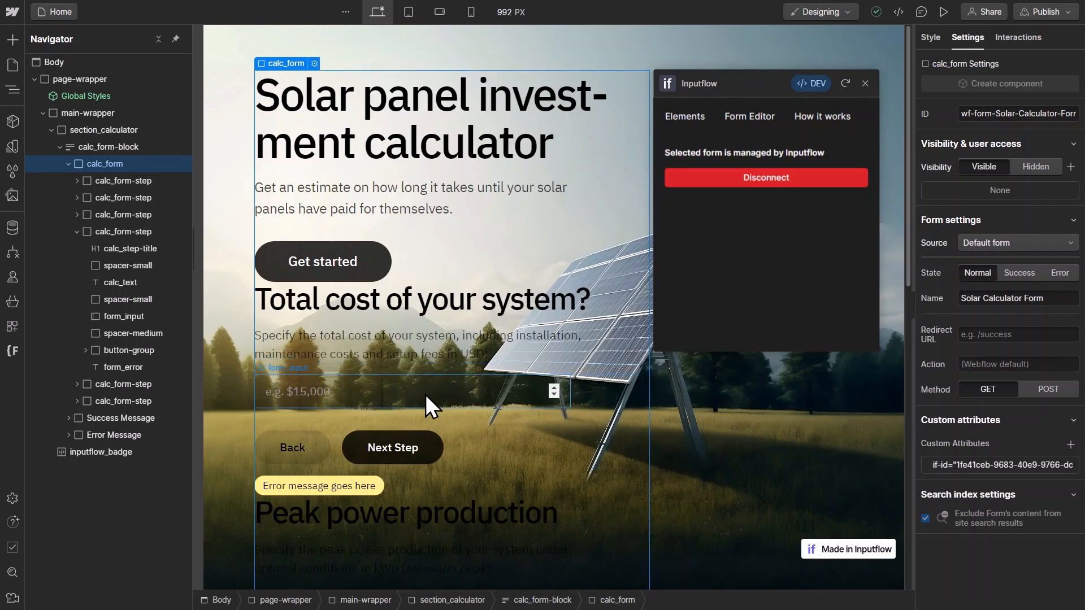
# Turn the "Get started" button of the first form step into an Inputflow next button.
pyautogui.click(476, 314)
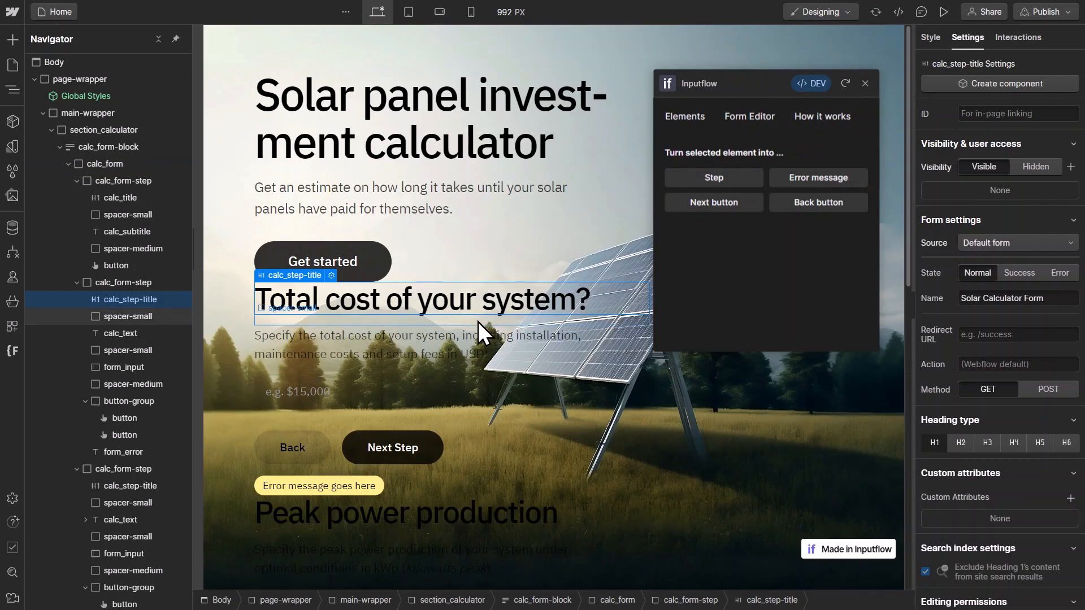
pyautogui.click(376, 255)
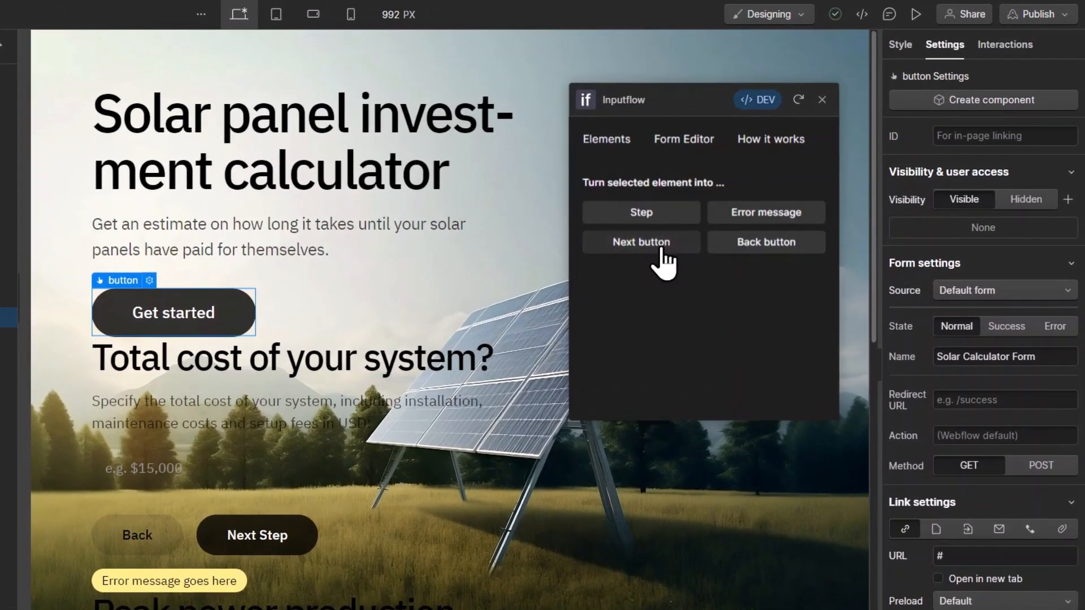
pyautogui.click(662, 250)
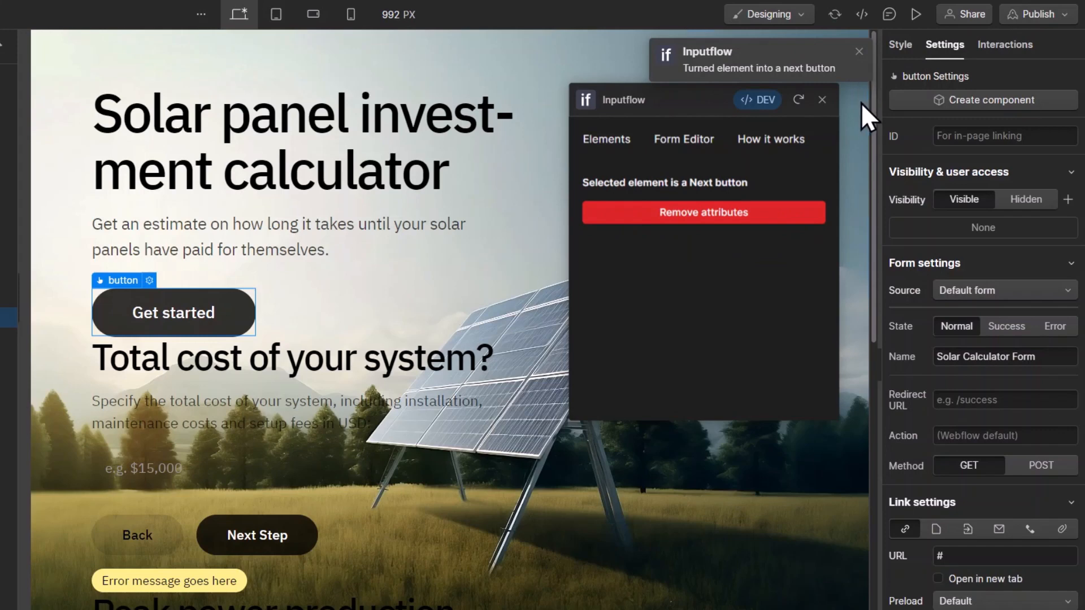
# Turn the "Next Step" buttons of the total cost and peak power production steps into Inputflow next buttons.
pyautogui.scroll(-3, 452, 475)
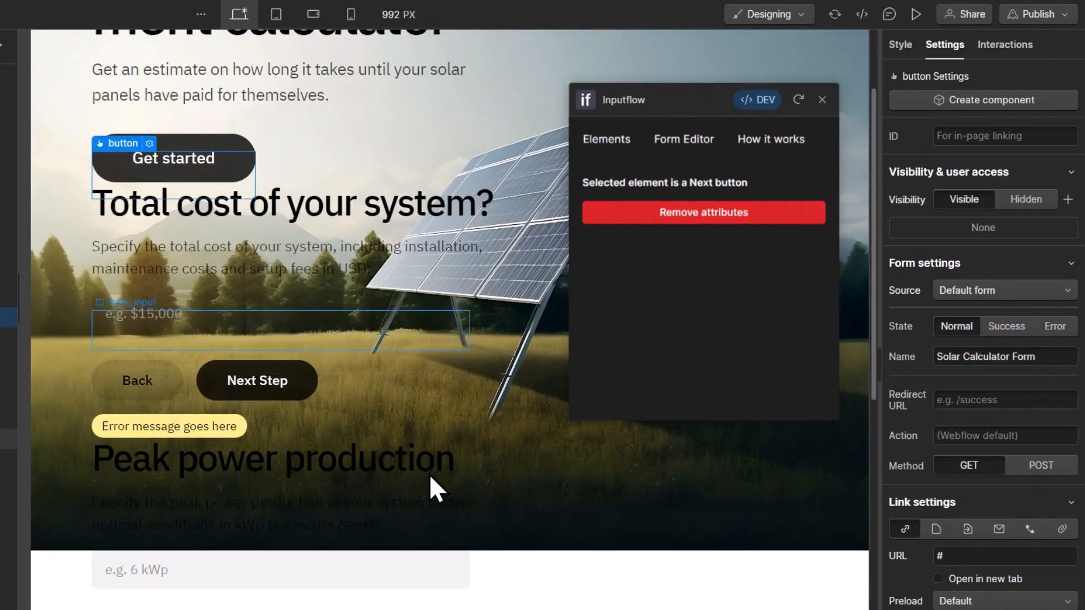
pyautogui.click(302, 375)
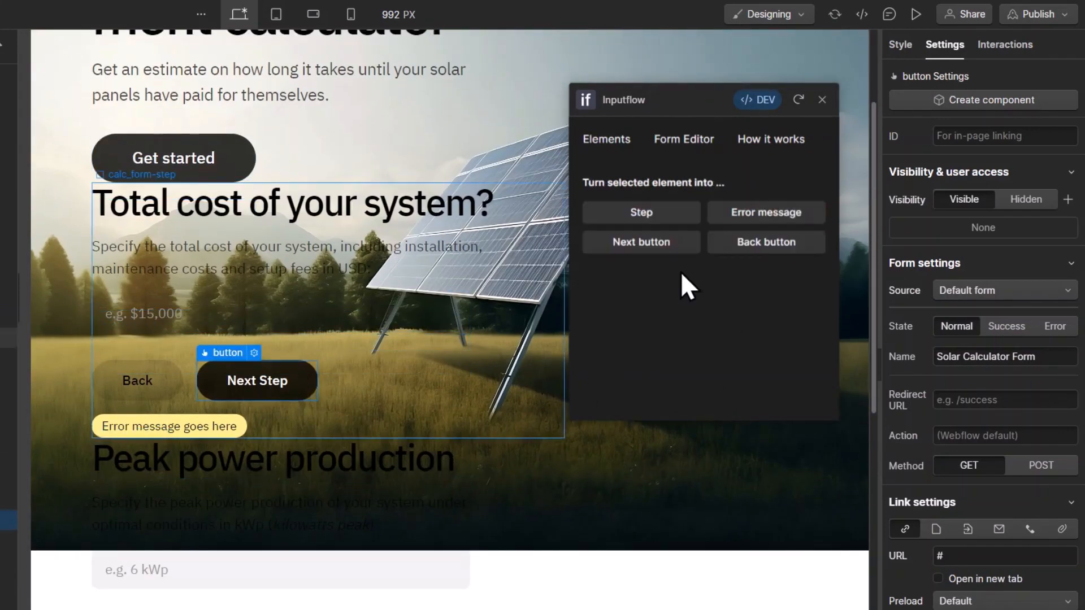
pyautogui.click(651, 249)
pyautogui.scroll(-4, 363, 388)
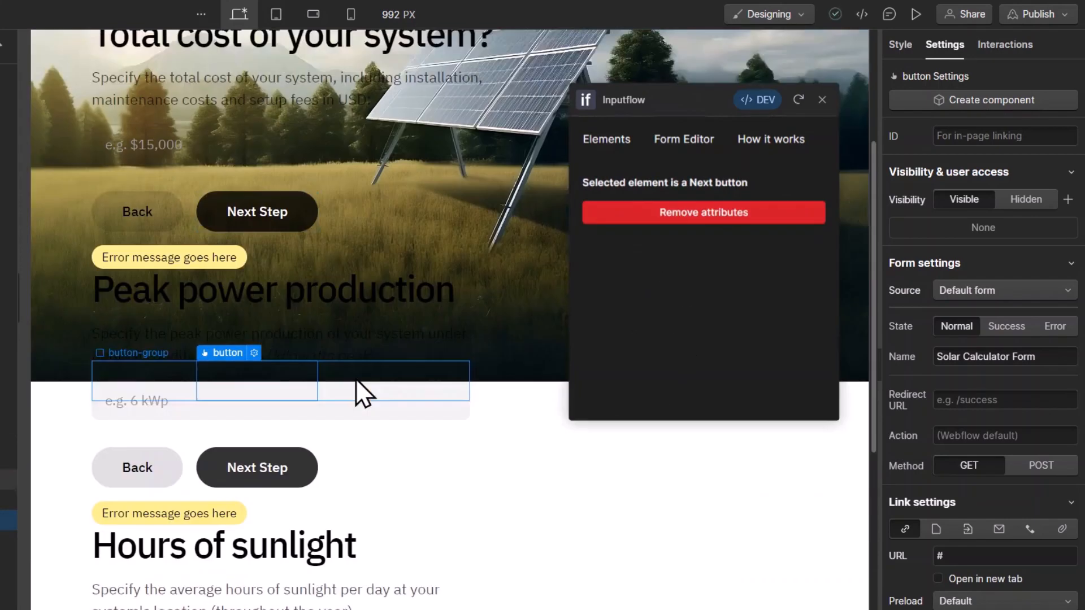
pyautogui.scroll(2, 339, 508)
pyautogui.click(304, 552)
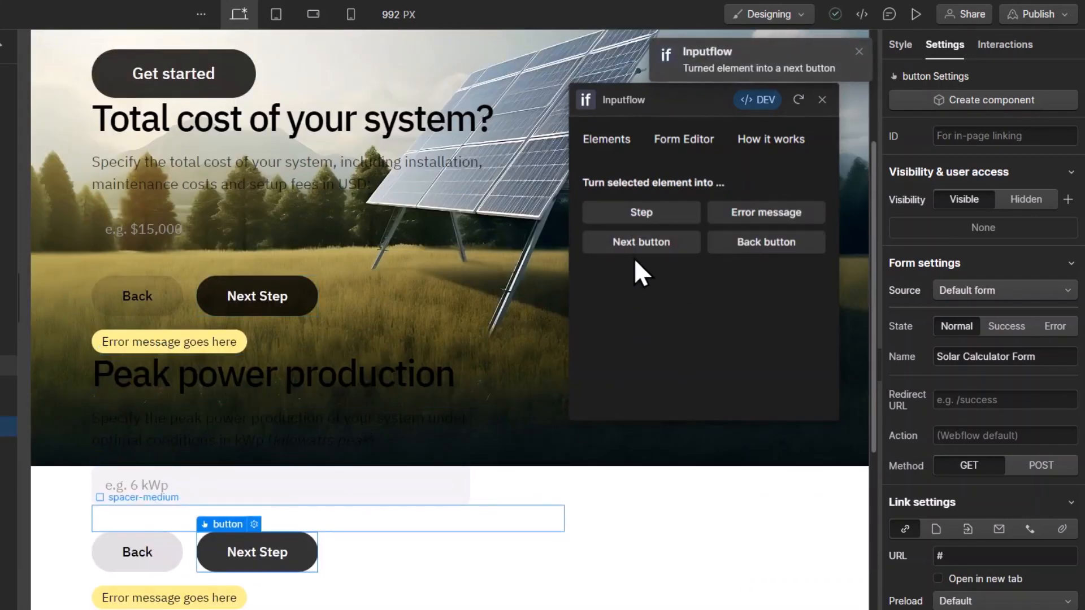
pyautogui.click(643, 245)
# Turn the "Next Step" button of the hours of sunlight step into an Inputflow next button.
pyautogui.scroll(-4, 334, 378)
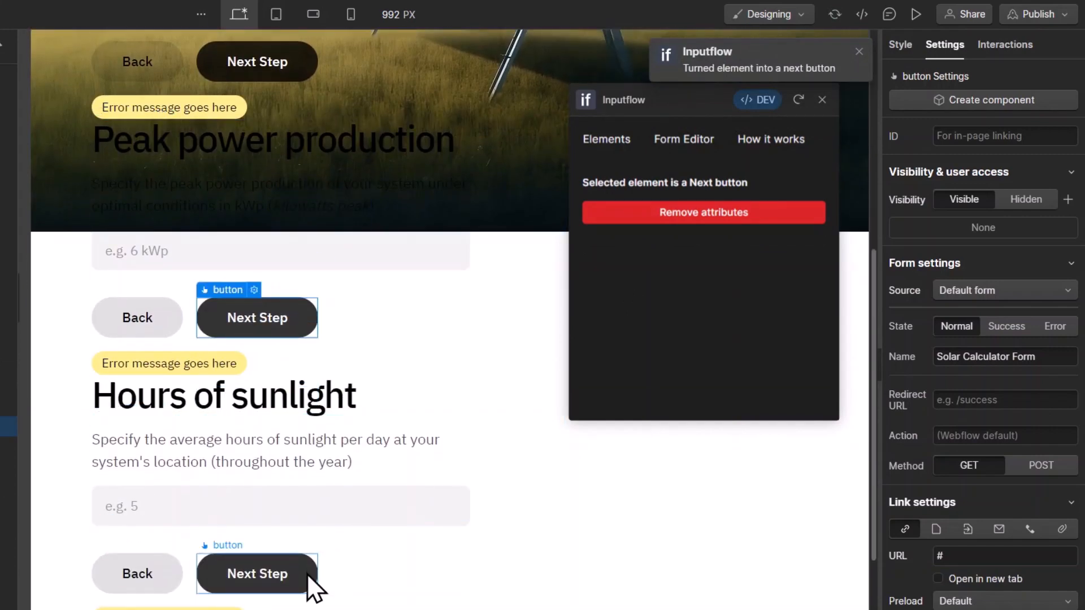
pyautogui.click(307, 574)
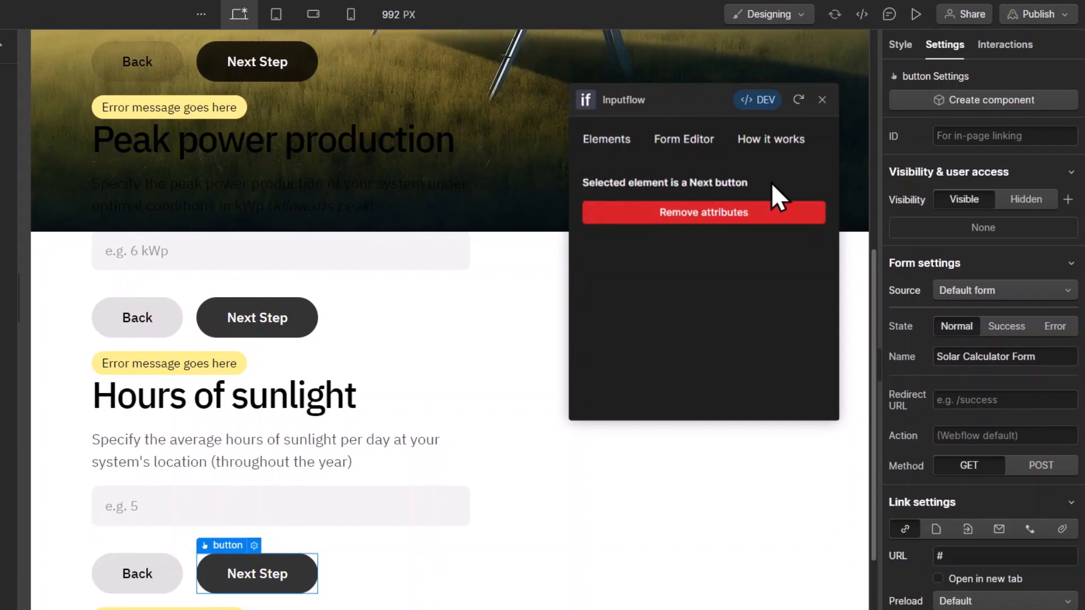
pyautogui.click(739, 219)
pyautogui.scroll(5, 465, 452)
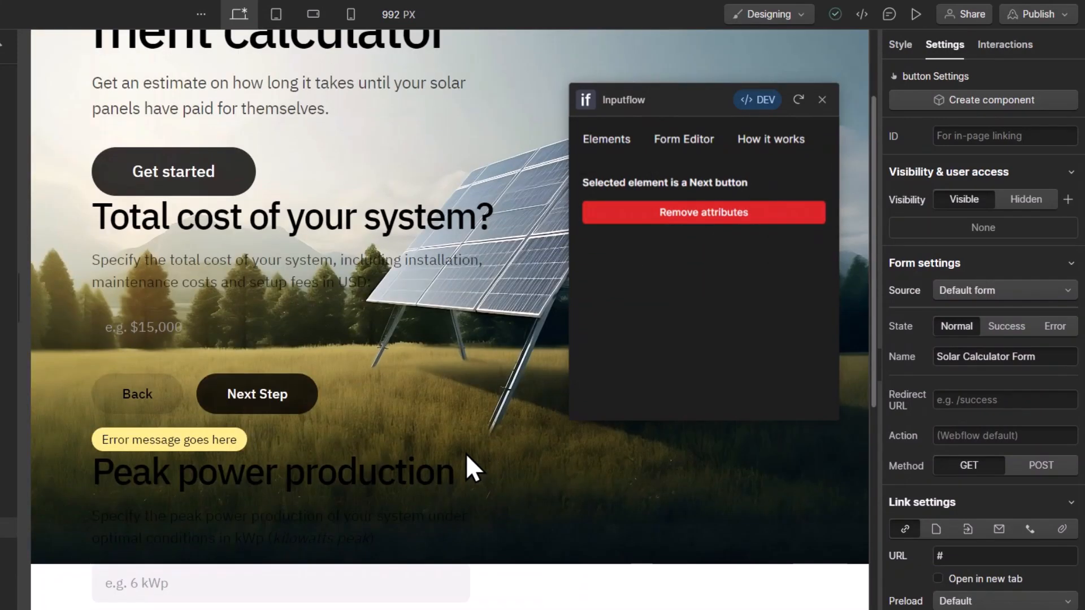
# Turn the "Back" buttons of the total cost, peak power production and hours of sunlight steps into Inputflow back buttons.
pyautogui.scroll(3, 463, 437)
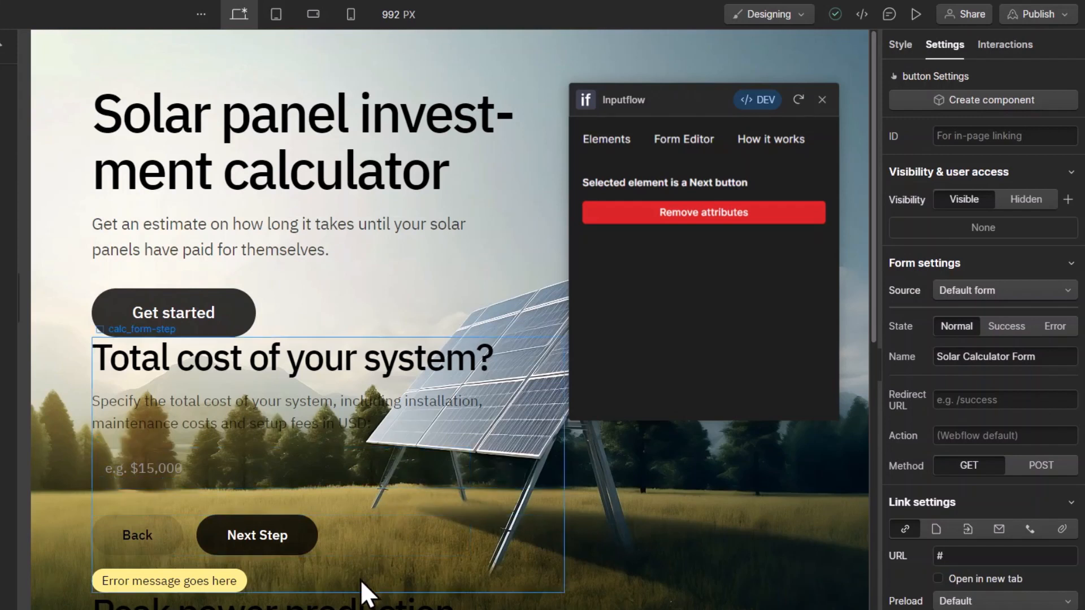
pyautogui.click(172, 536)
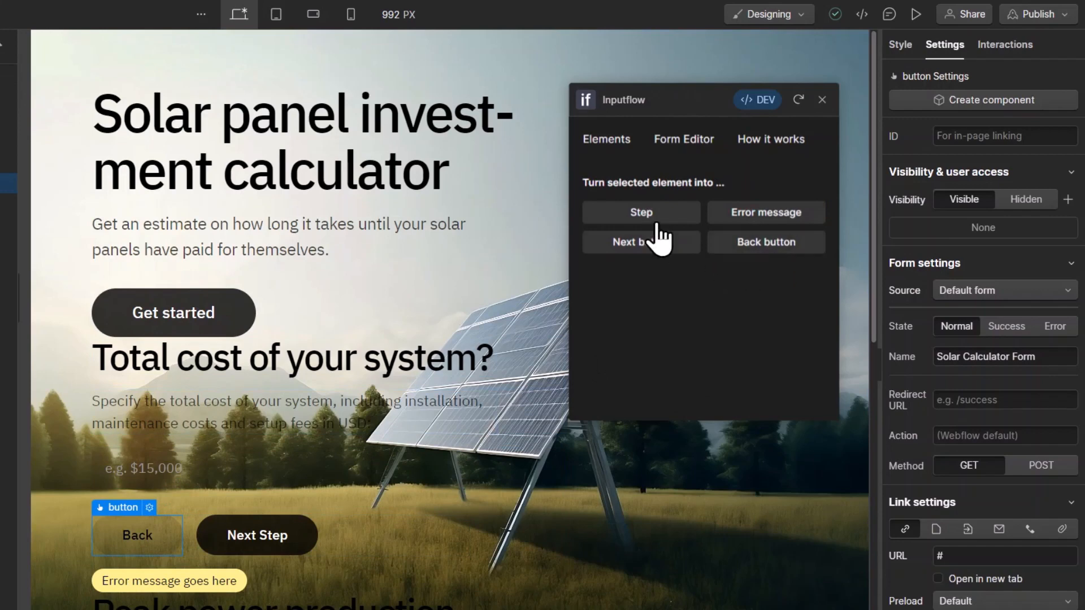
pyautogui.click(743, 243)
pyautogui.scroll(-5, 305, 376)
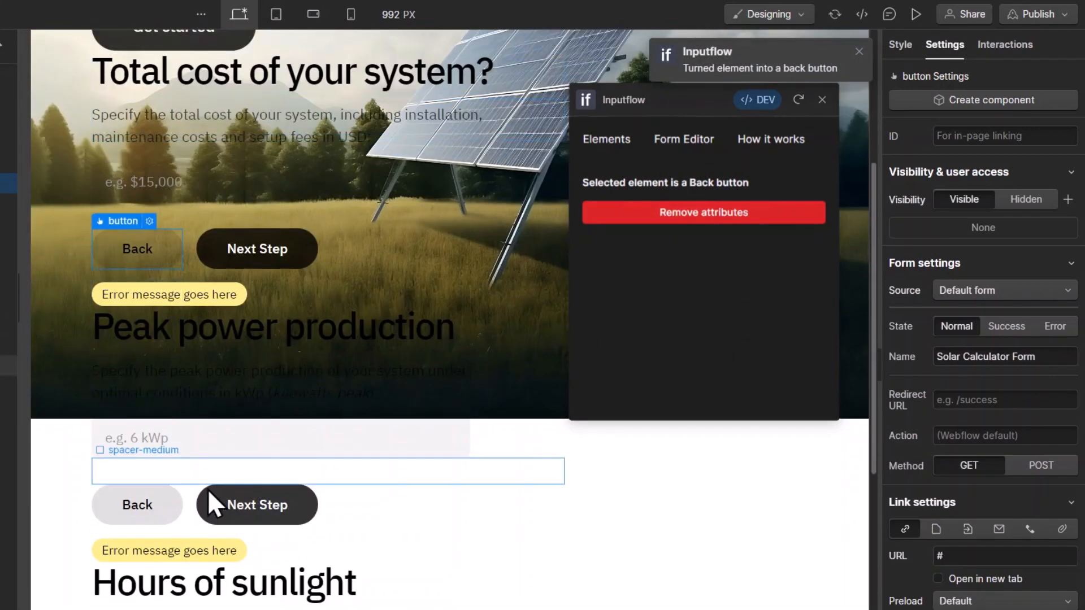
pyautogui.click(175, 504)
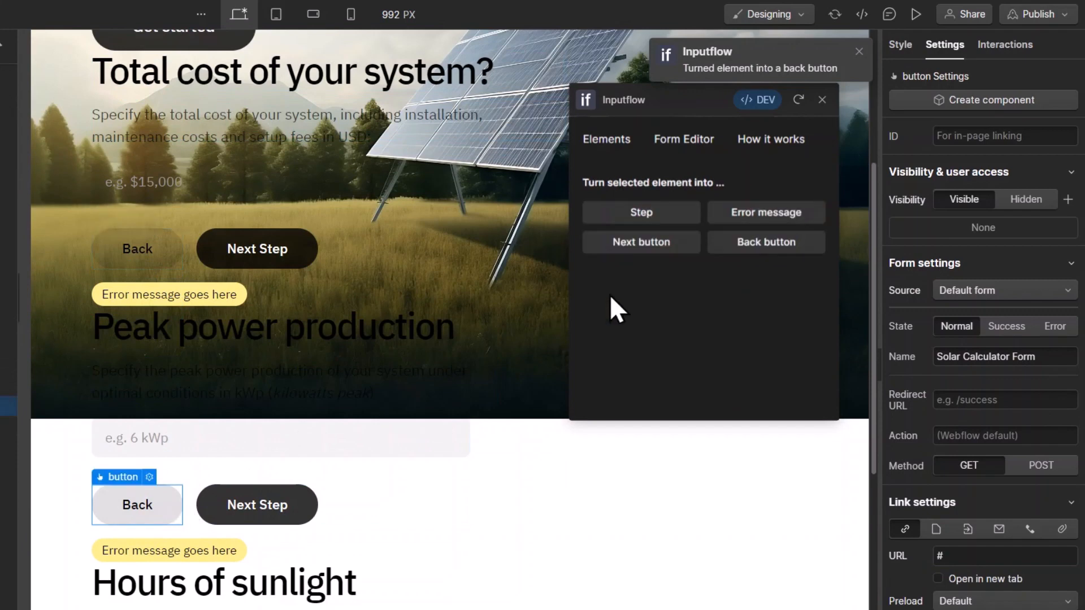
pyautogui.click(764, 243)
pyautogui.scroll(-6, 412, 424)
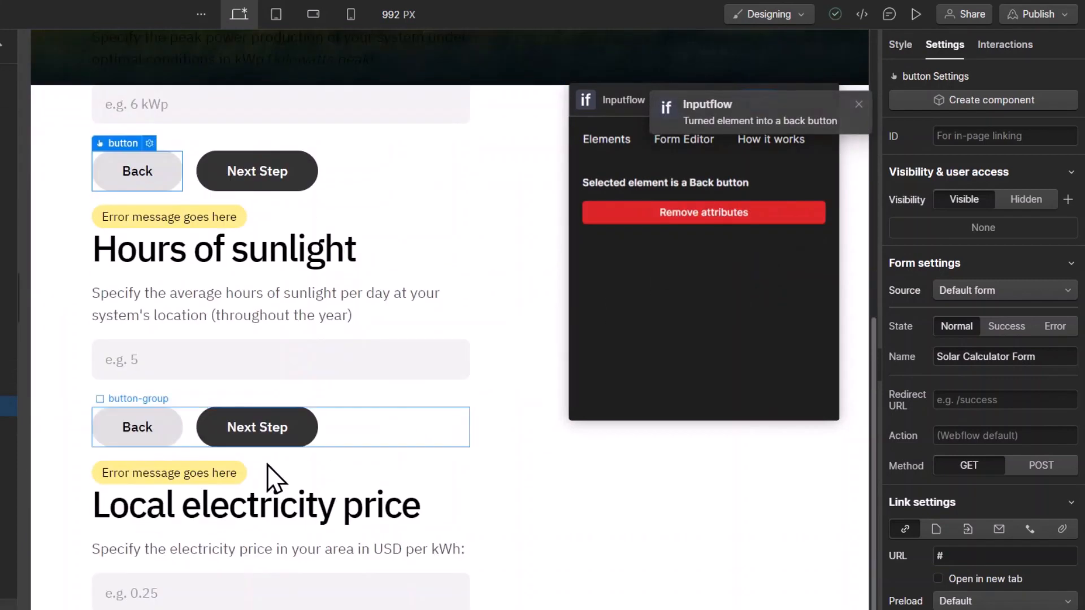
pyautogui.click(154, 427)
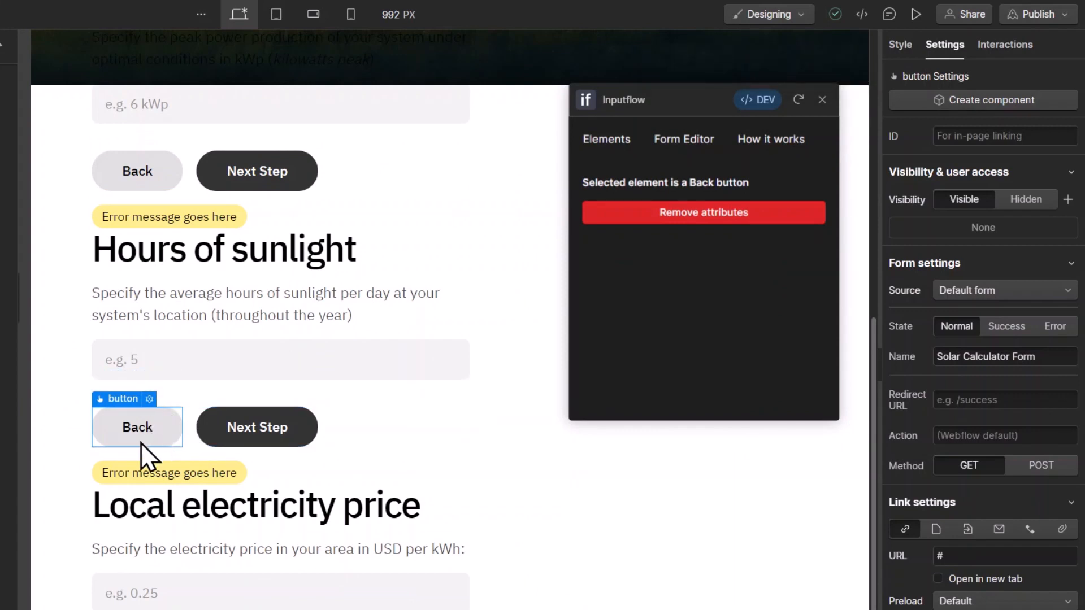
# Examine the "Error message goes here" elements across the calculator's form steps, from total cost to local electricity price.
pyautogui.scroll(6, 166, 486)
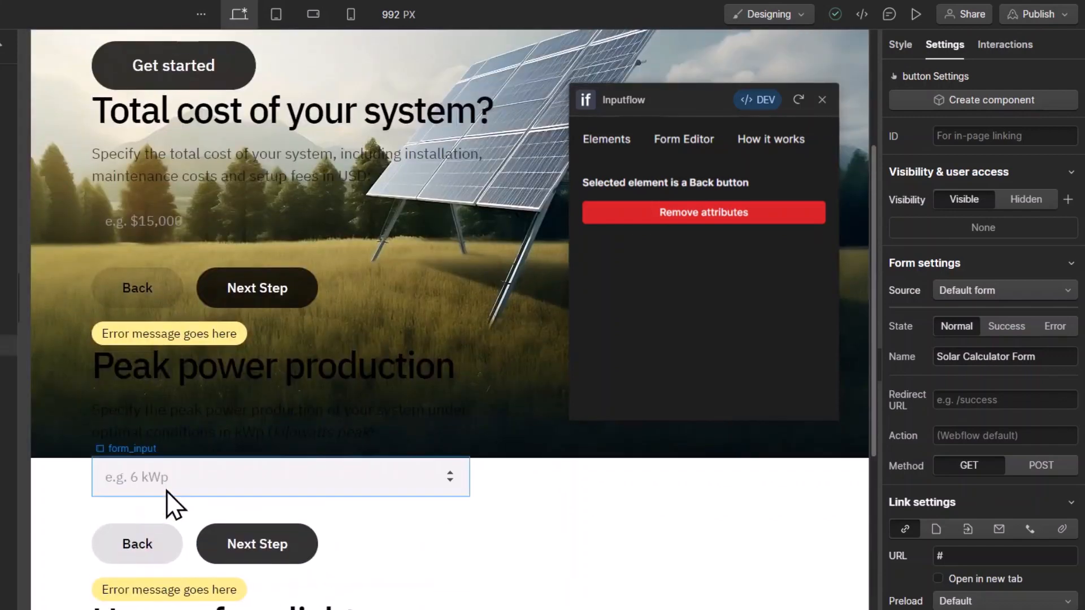
pyautogui.scroll(3, 167, 490)
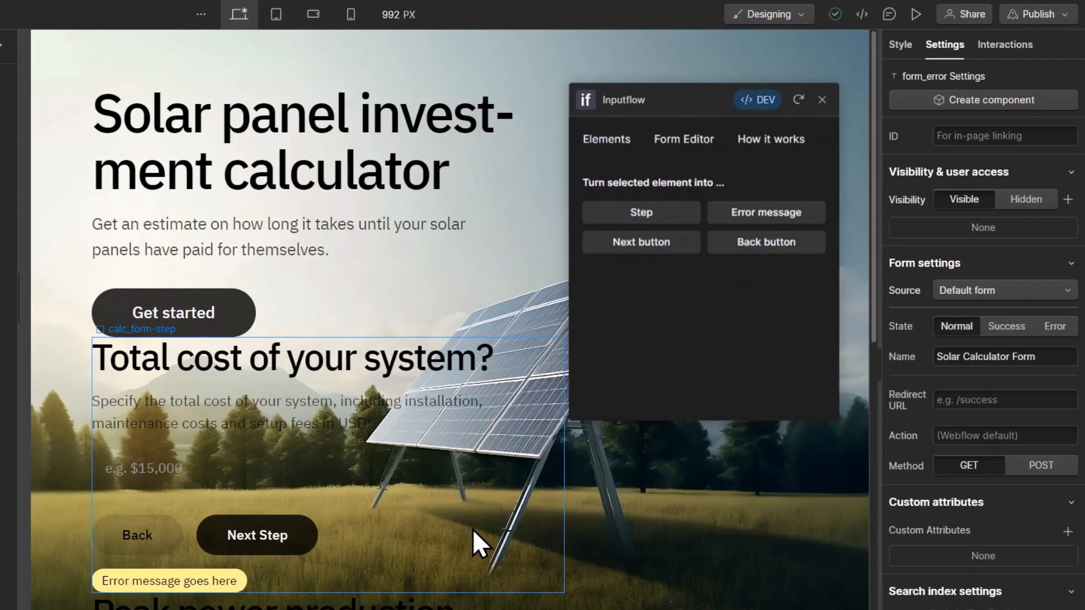
pyautogui.scroll(-2, 452, 546)
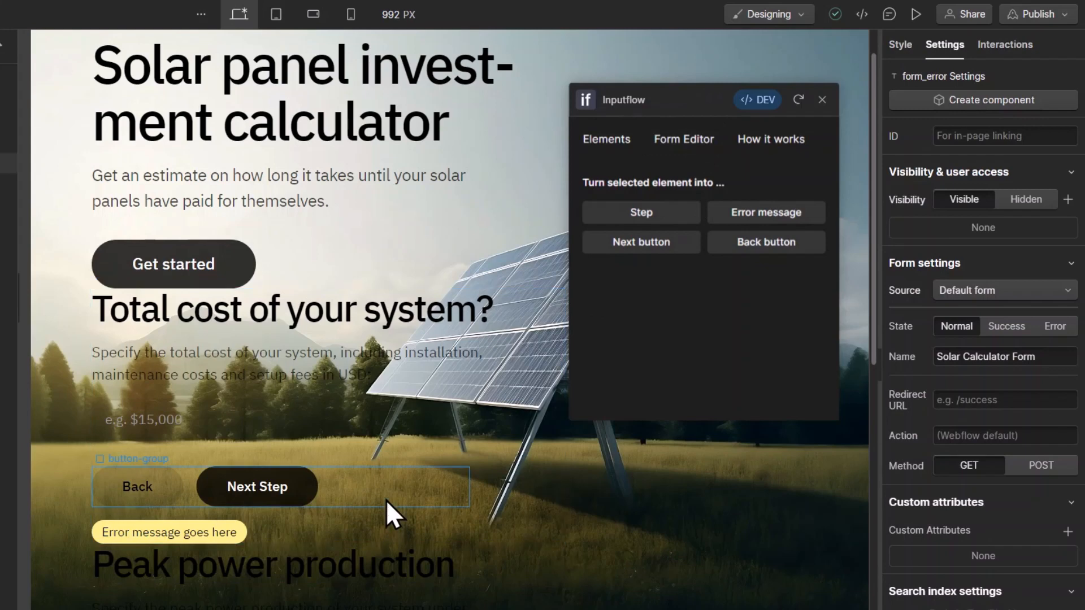
pyautogui.scroll(-5, 385, 500)
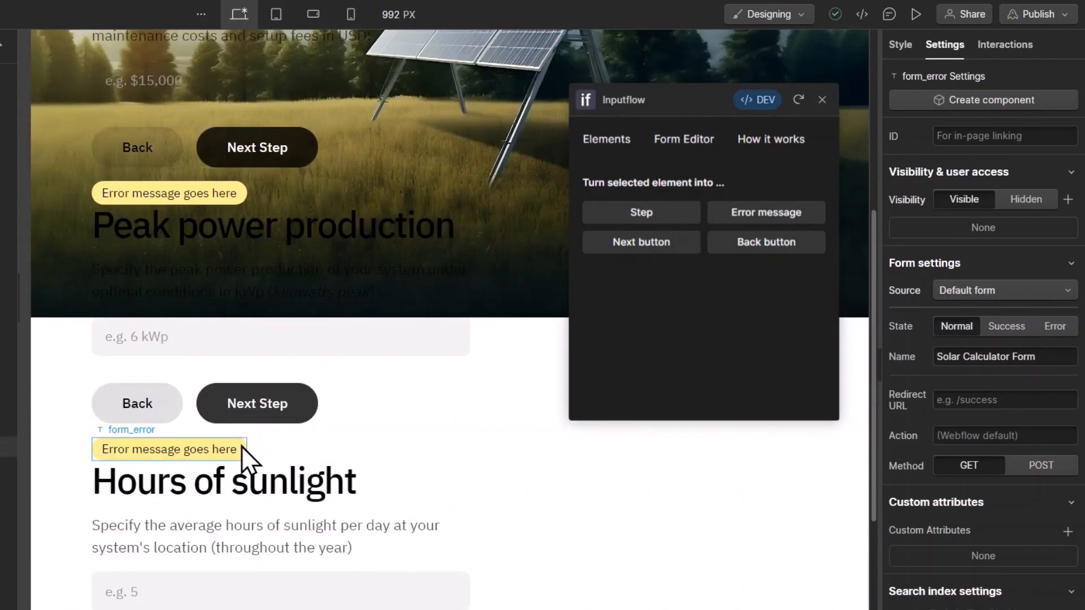
pyautogui.scroll(-6, 242, 445)
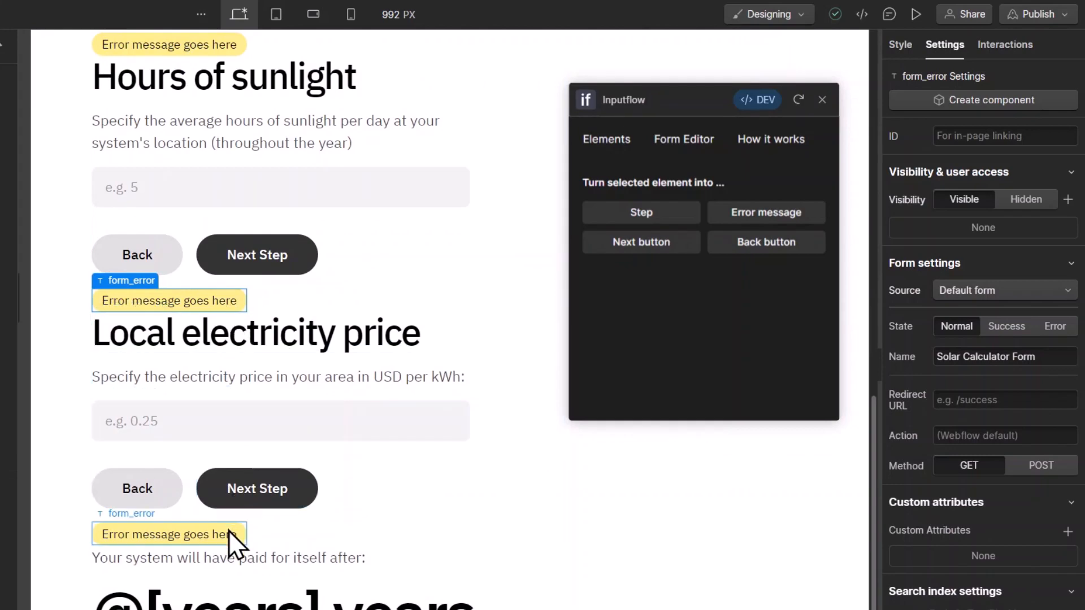
pyautogui.scroll(10, 172, 573)
pyautogui.scroll(1, 300, 443)
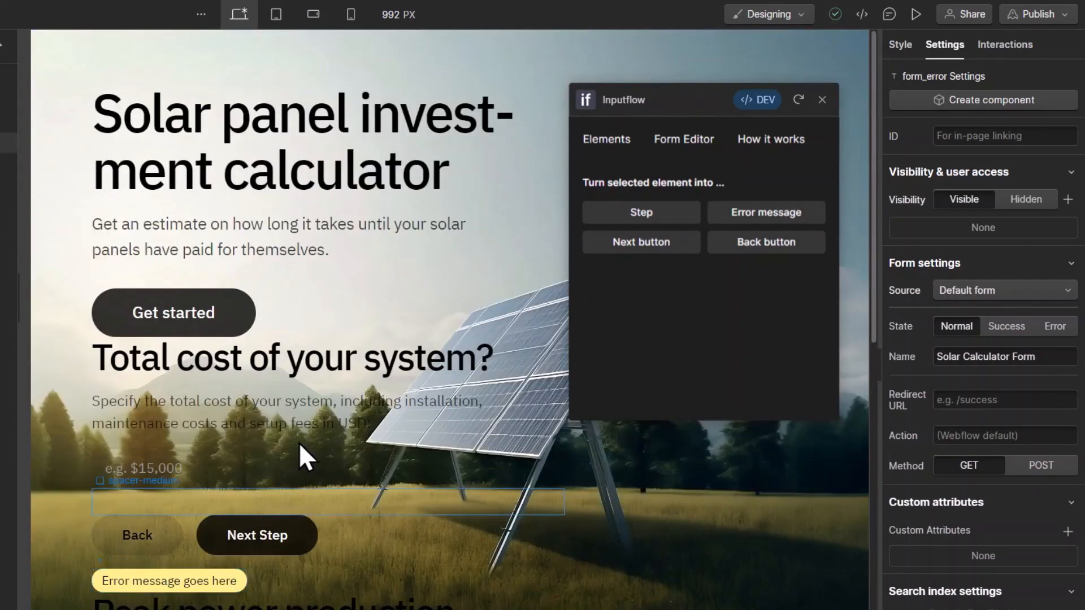
pyautogui.scroll(-11, 300, 273)
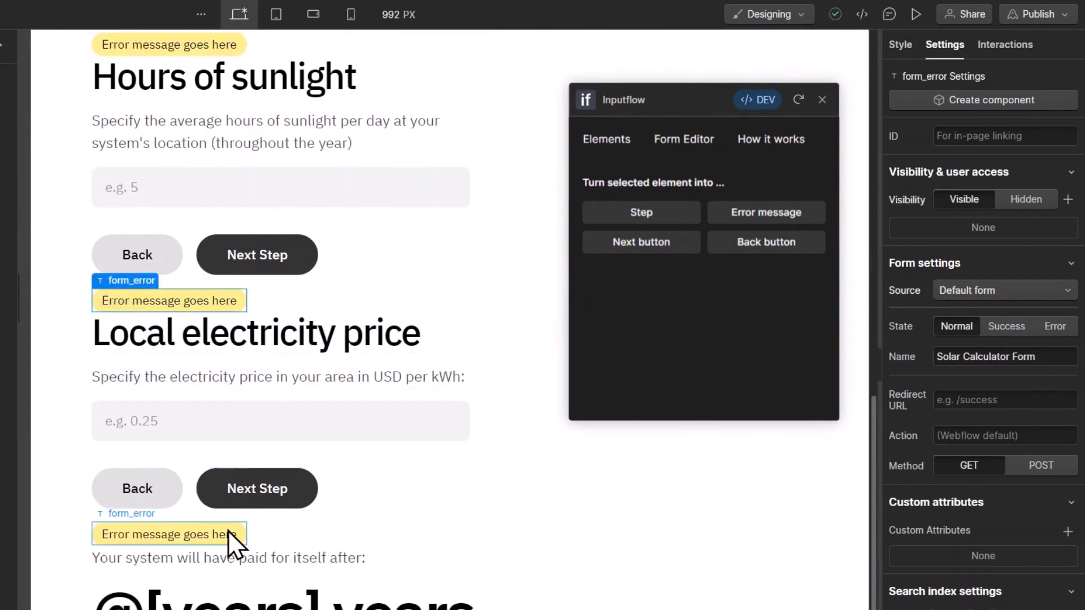
pyautogui.scroll(6, 228, 531)
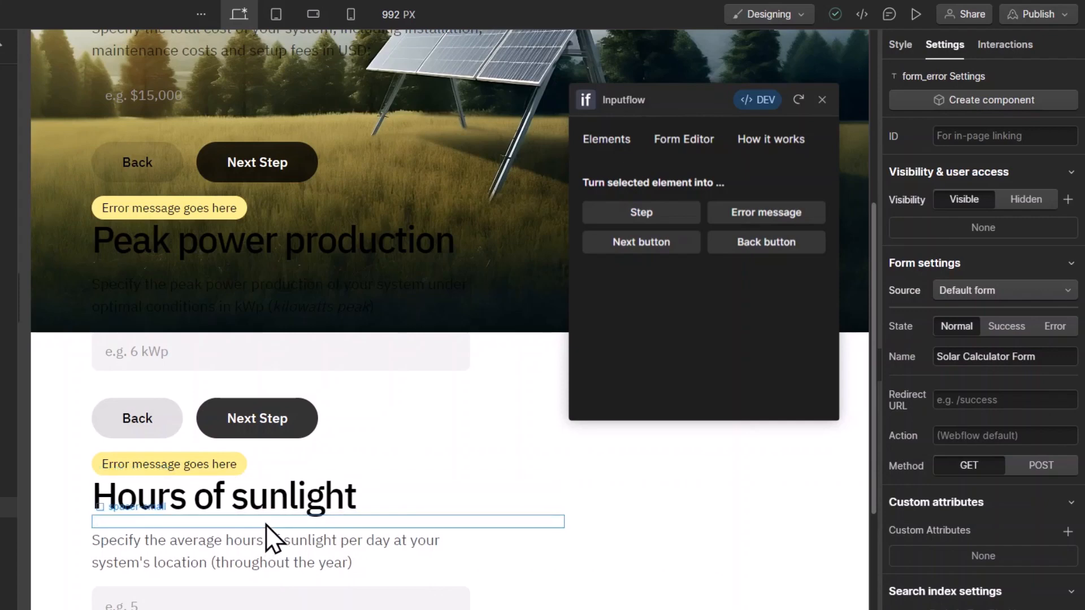
# Turn the form_error elements of the total cost and peak power production steps into Inputflow error messages.
pyautogui.scroll(3, 270, 533)
pyautogui.click(265, 447)
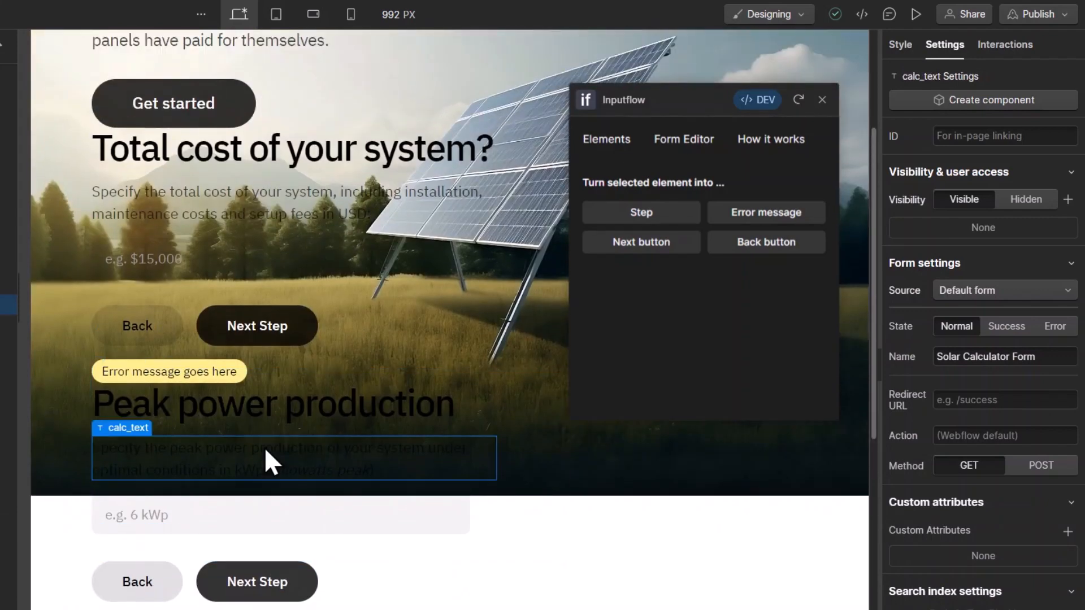
pyautogui.click(236, 371)
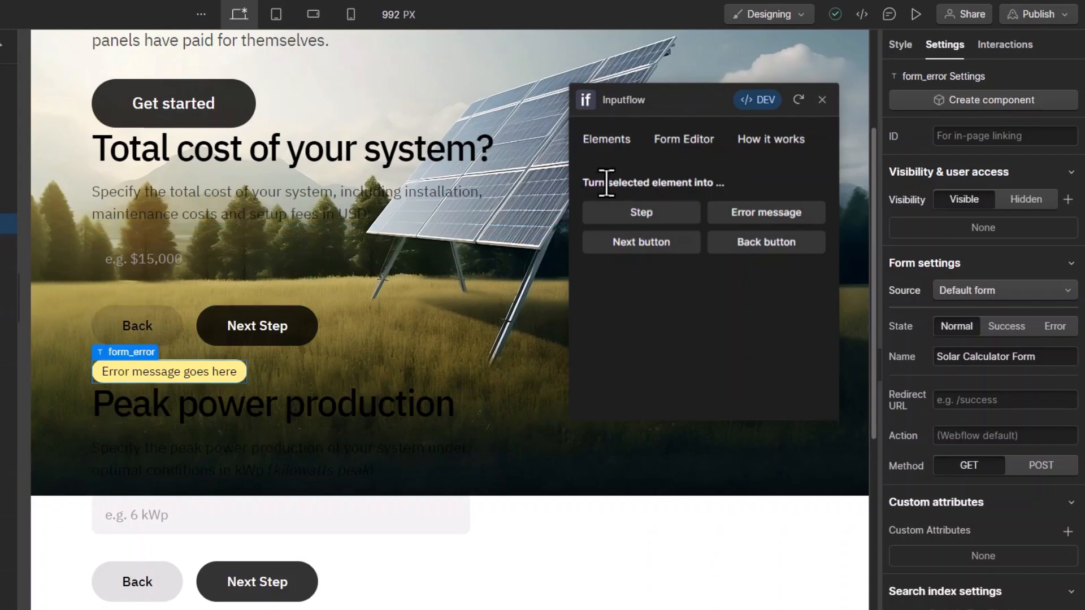
pyautogui.click(801, 224)
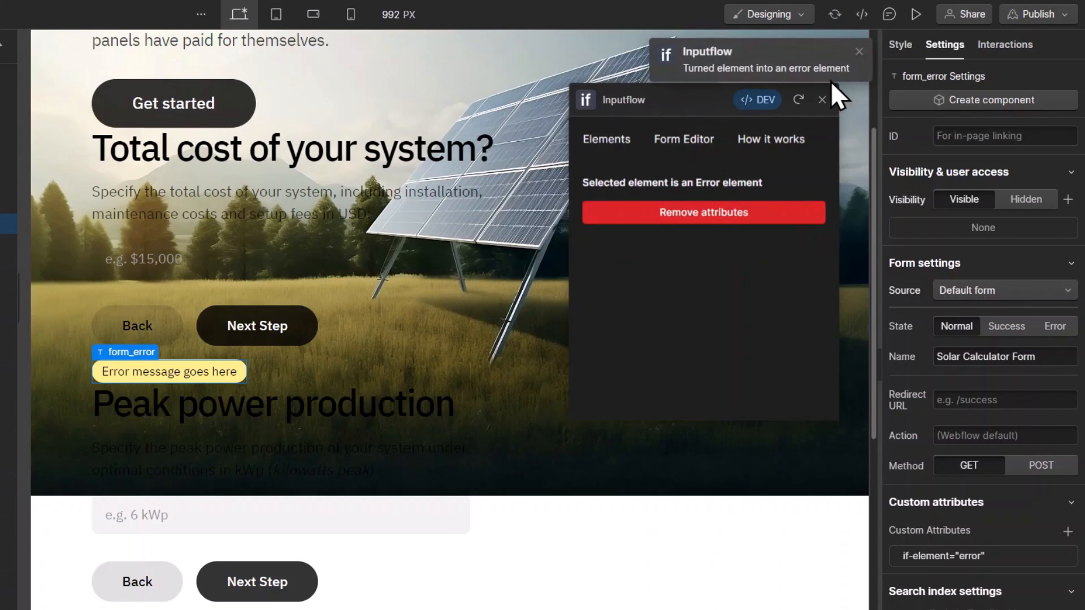
pyautogui.scroll(-3, 432, 331)
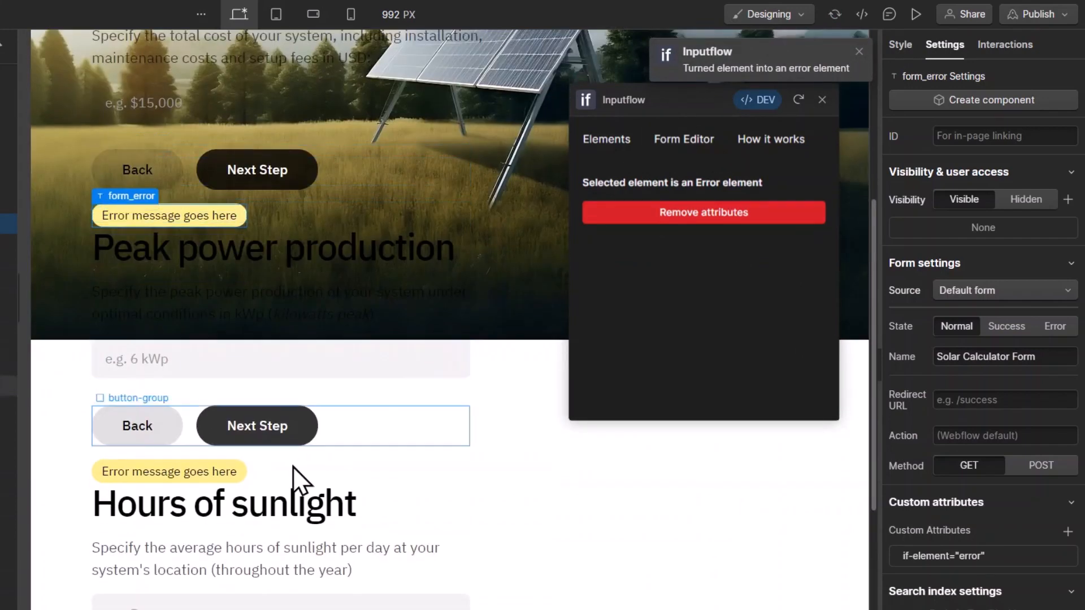
pyautogui.click(236, 475)
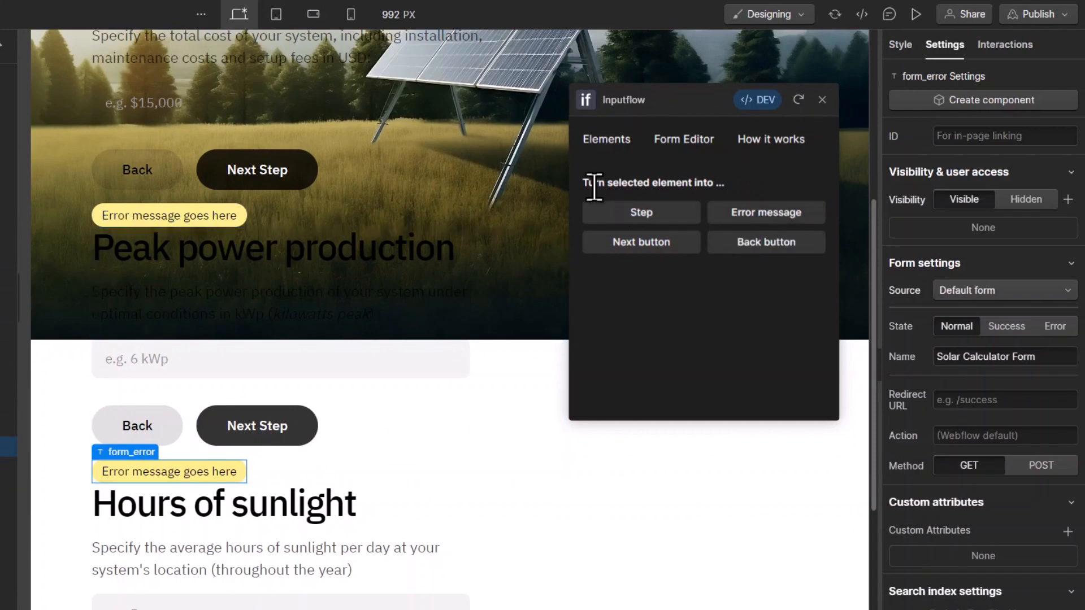
pyautogui.click(794, 213)
# Turn the form_error elements of the hours of sunlight and local electricity price steps into Inputflow error messages.
pyautogui.scroll(-8, 320, 380)
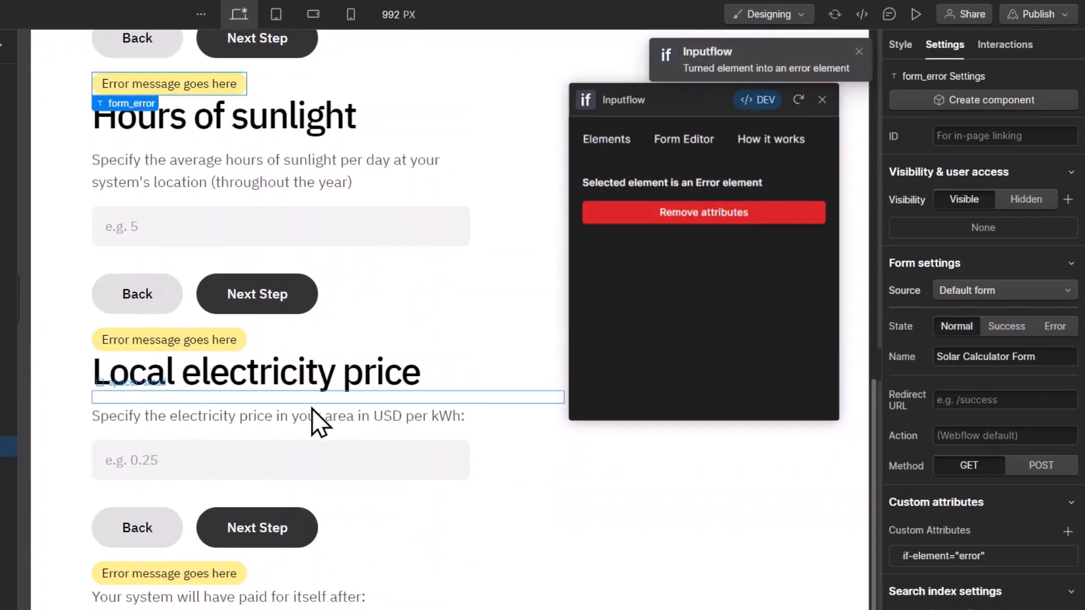
pyautogui.click(221, 330)
pyautogui.click(764, 216)
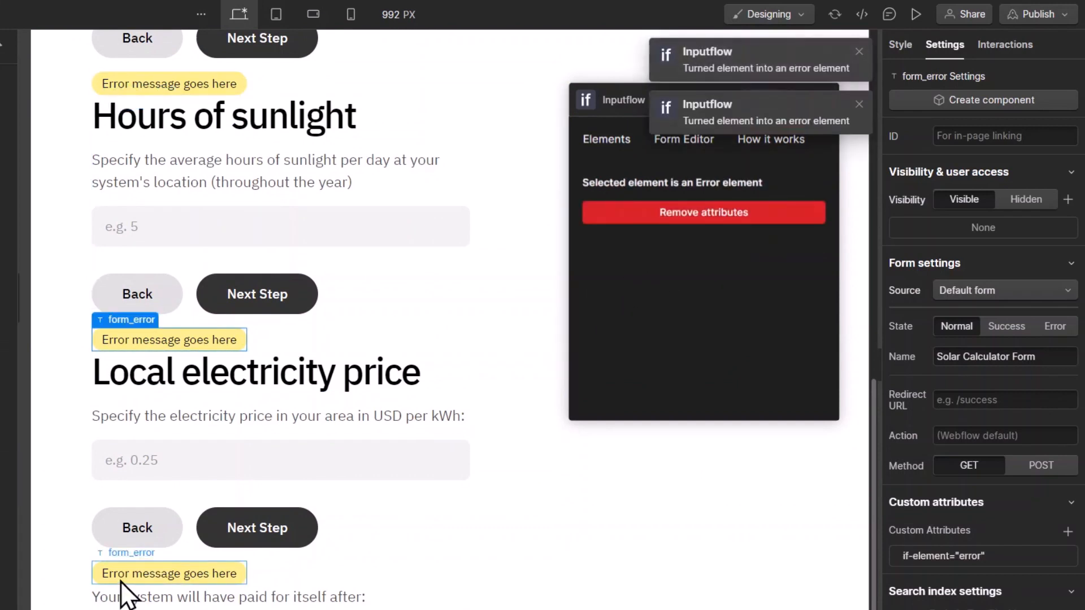
pyautogui.click(103, 568)
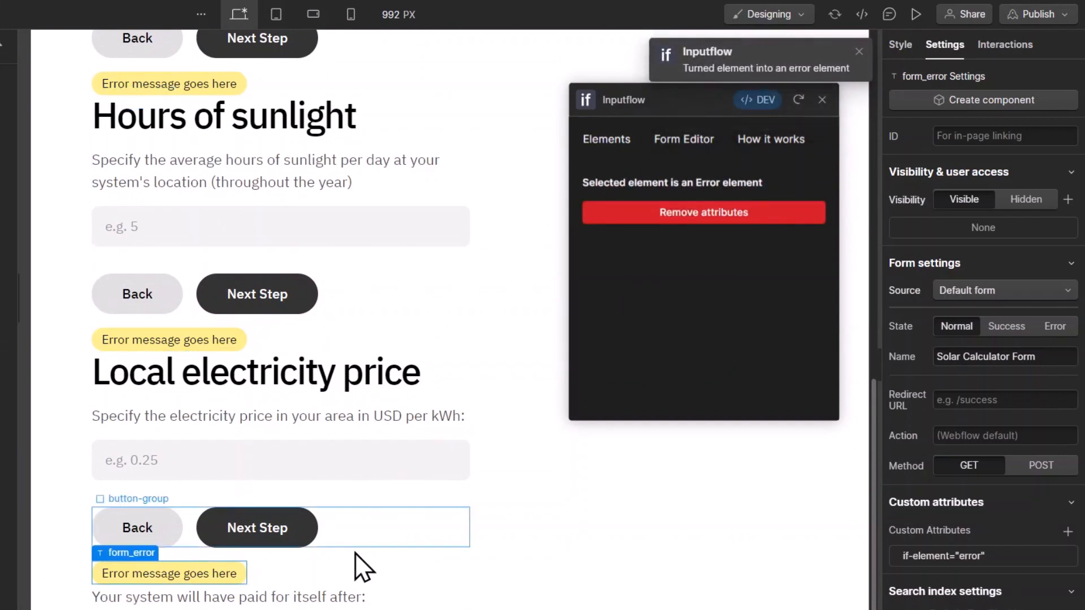
pyautogui.scroll(-1, 356, 556)
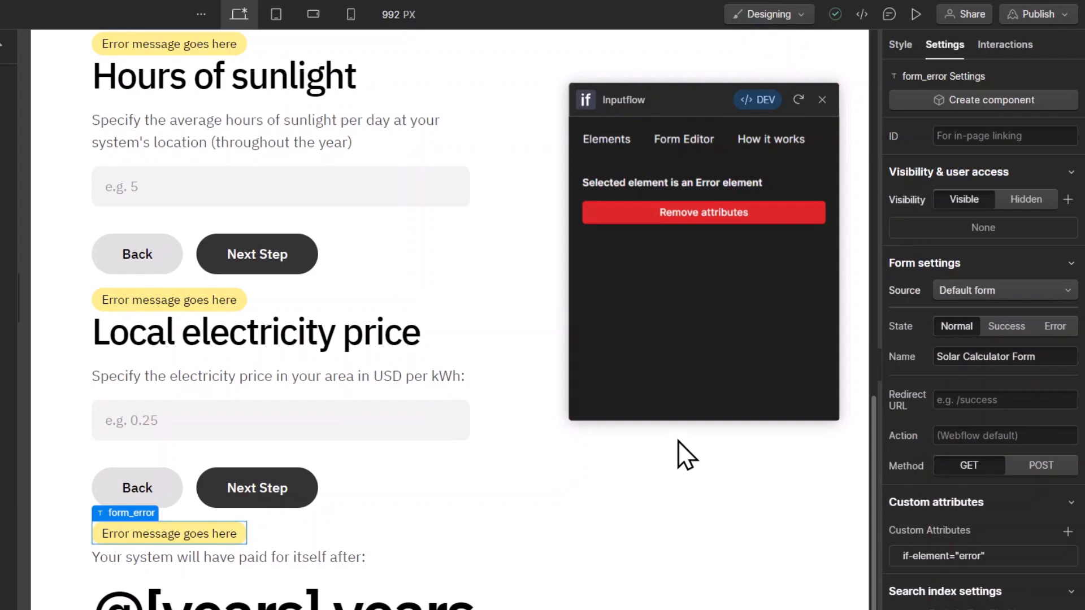
# Publish the site to the selected Webflow staging domain and dismiss the publishing dialog.
pyautogui.click(1037, 15)
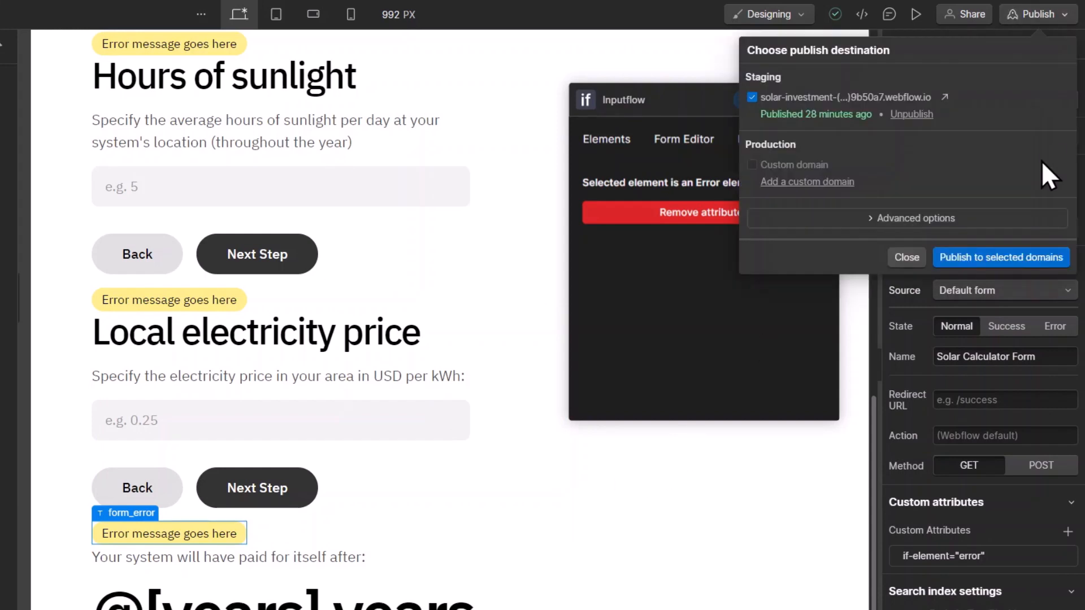
pyautogui.click(1007, 257)
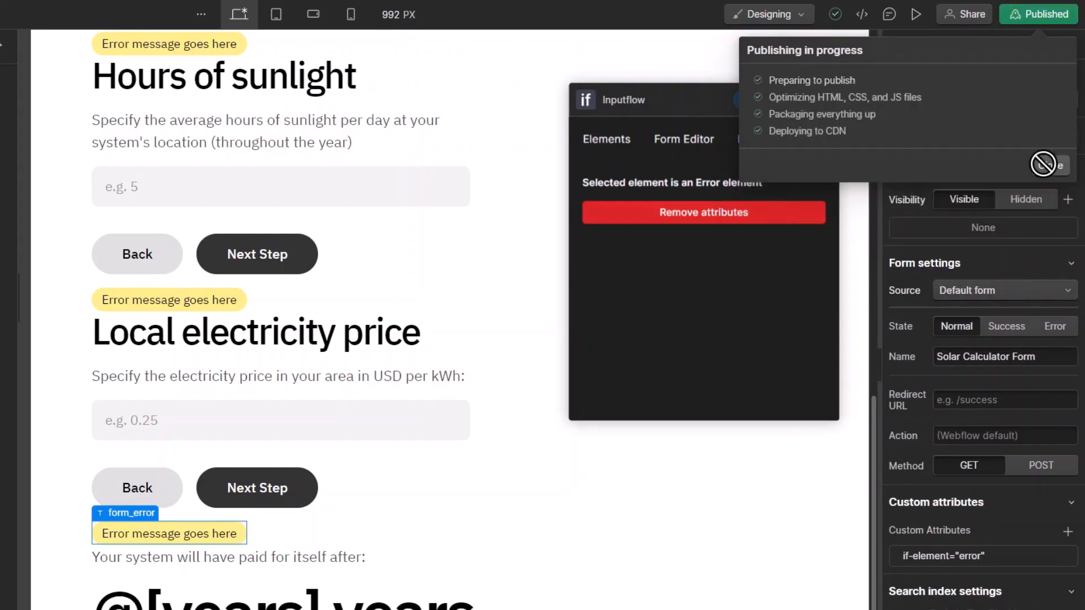
pyautogui.click(907, 257)
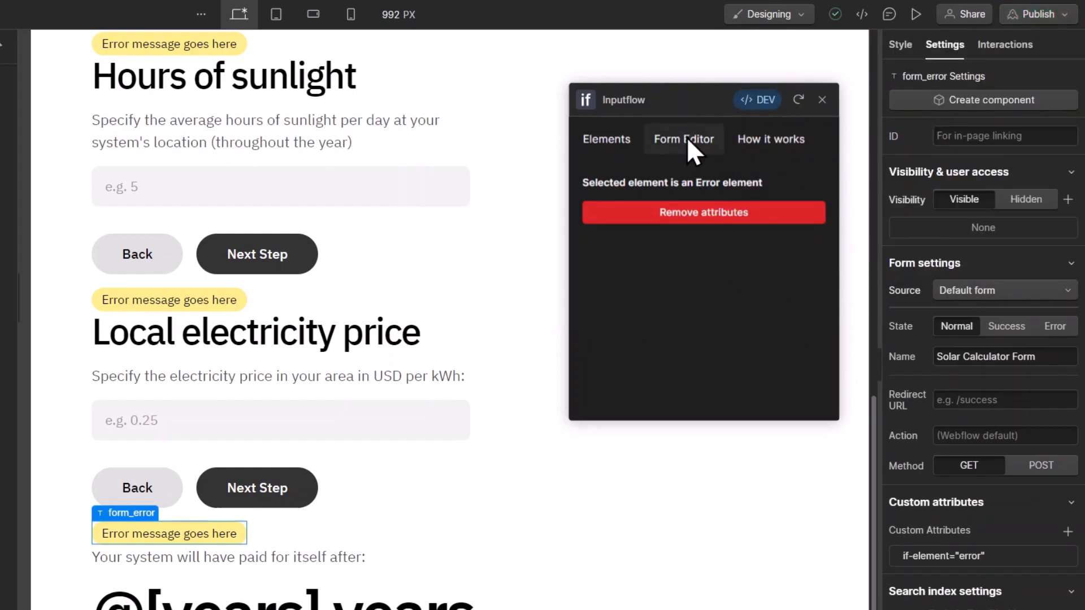
# Refresh the Inputflow Form Editor, place the First step, Total system cost and Results steps, and connect First step to the other two.
pyautogui.click(686, 137)
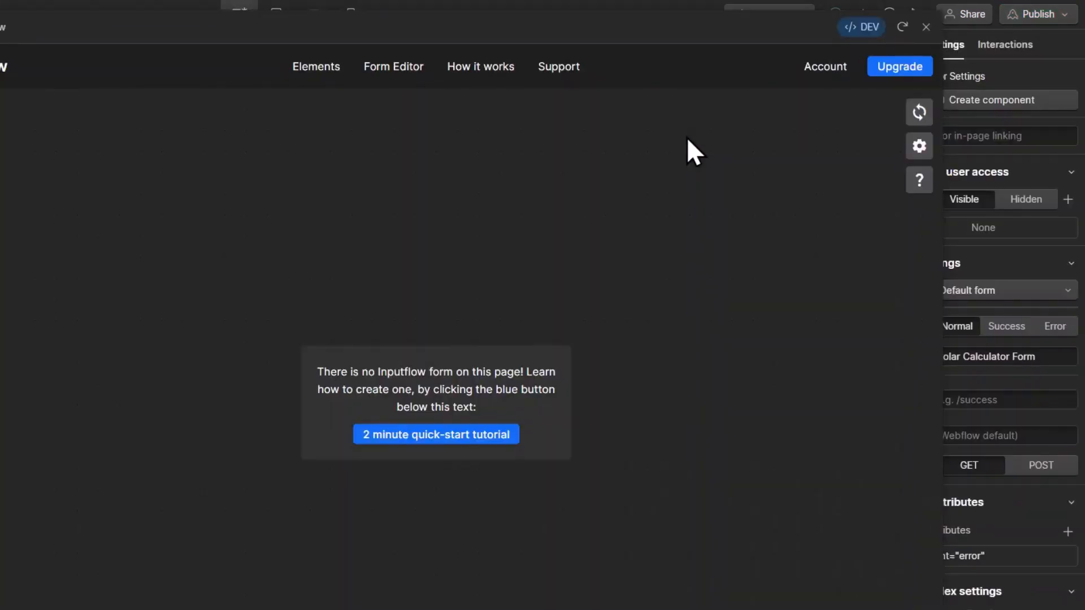
pyautogui.click(918, 110)
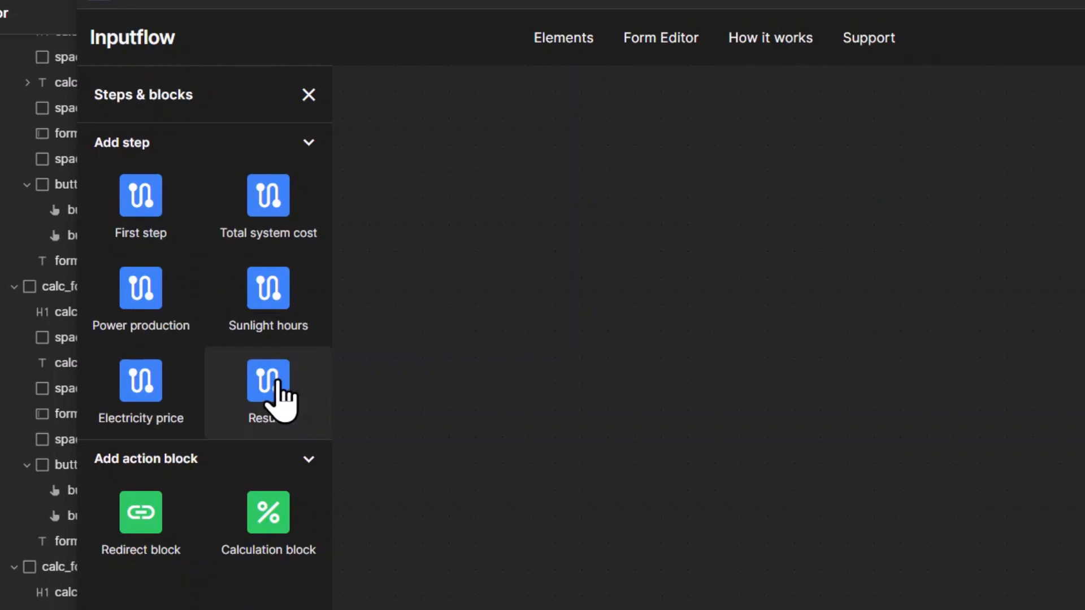
pyautogui.moveTo(145, 218); pyautogui.dragTo(607, 204)
pyautogui.moveTo(140, 198); pyautogui.dragTo(791, 500)
pyautogui.moveTo(280, 339); pyautogui.dragTo(649, 512)
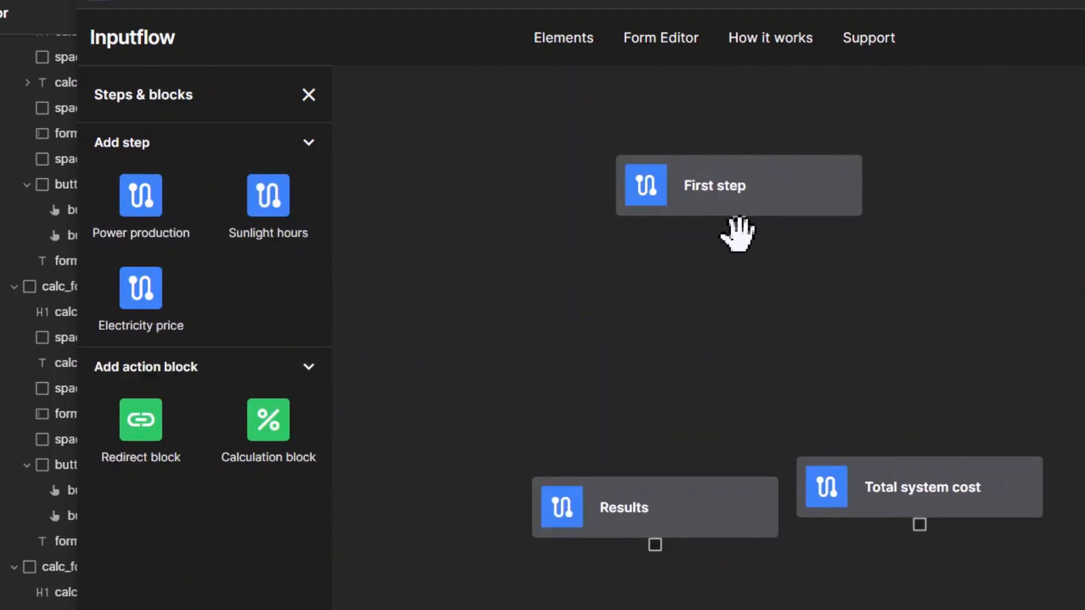
pyautogui.moveTo(731, 230); pyautogui.dragTo(673, 475)
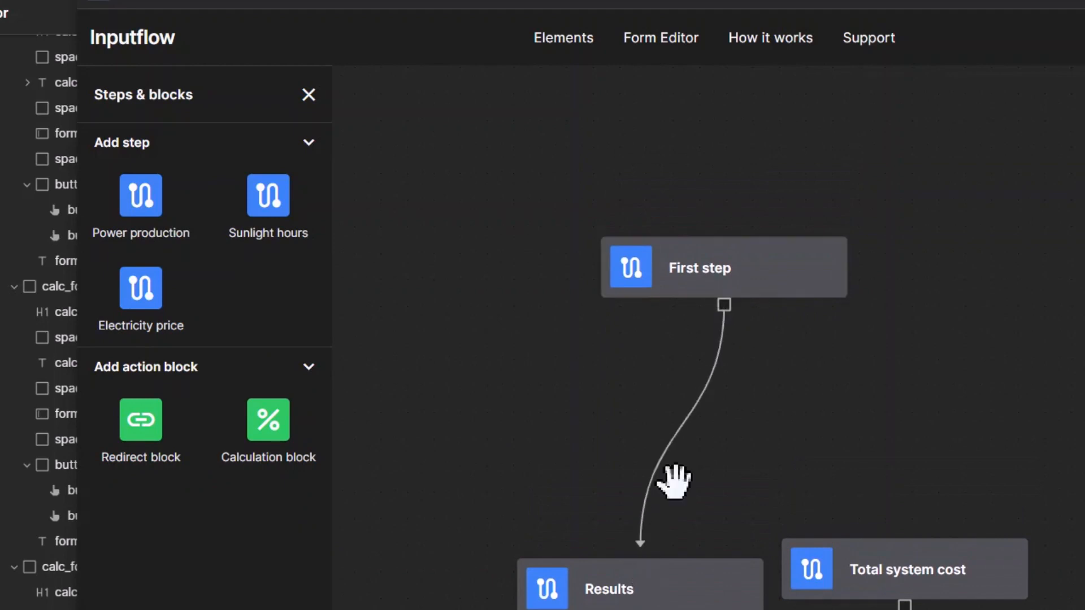
pyautogui.moveTo(725, 298); pyautogui.dragTo(887, 581)
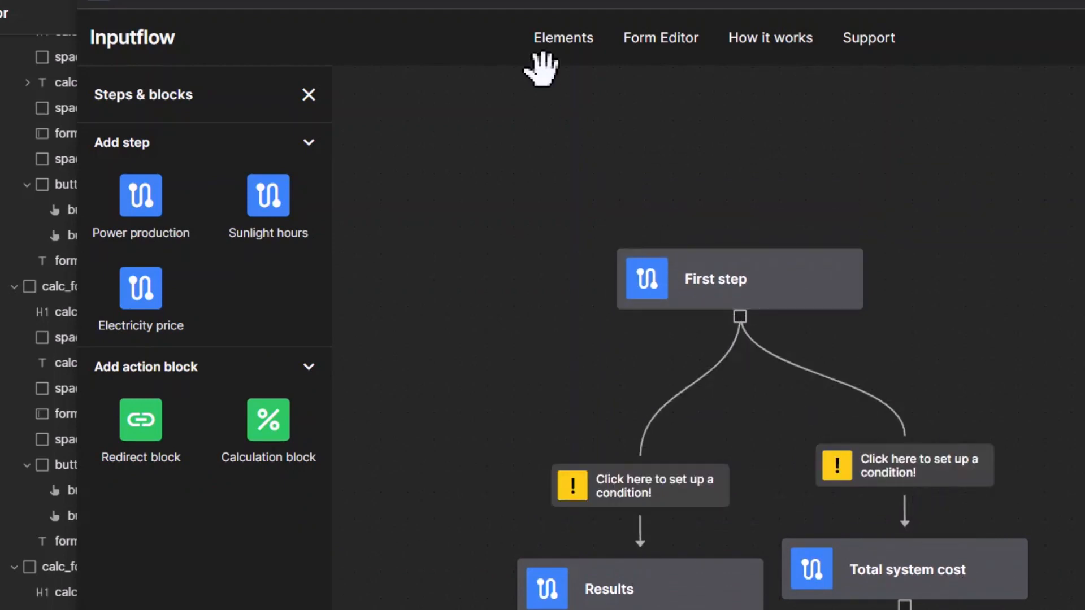
# Return to the Inputflow Elements view, move its window aside, and select the electricity price and peak power production input fields in turn.
pyautogui.click(579, 53)
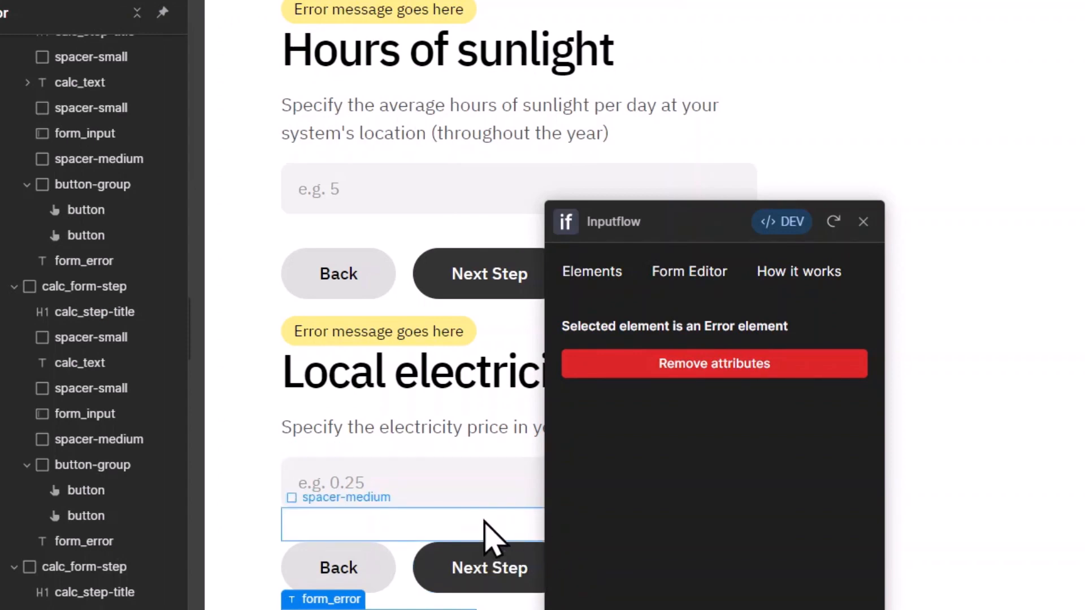
pyautogui.moveTo(621, 217); pyautogui.dragTo(882, 95)
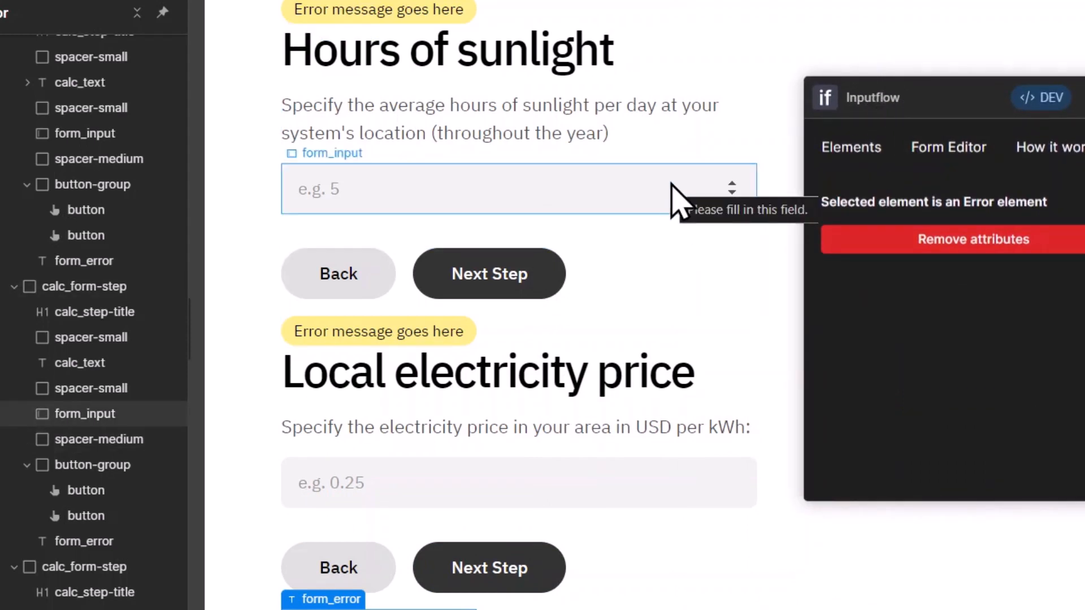
pyautogui.click(516, 497)
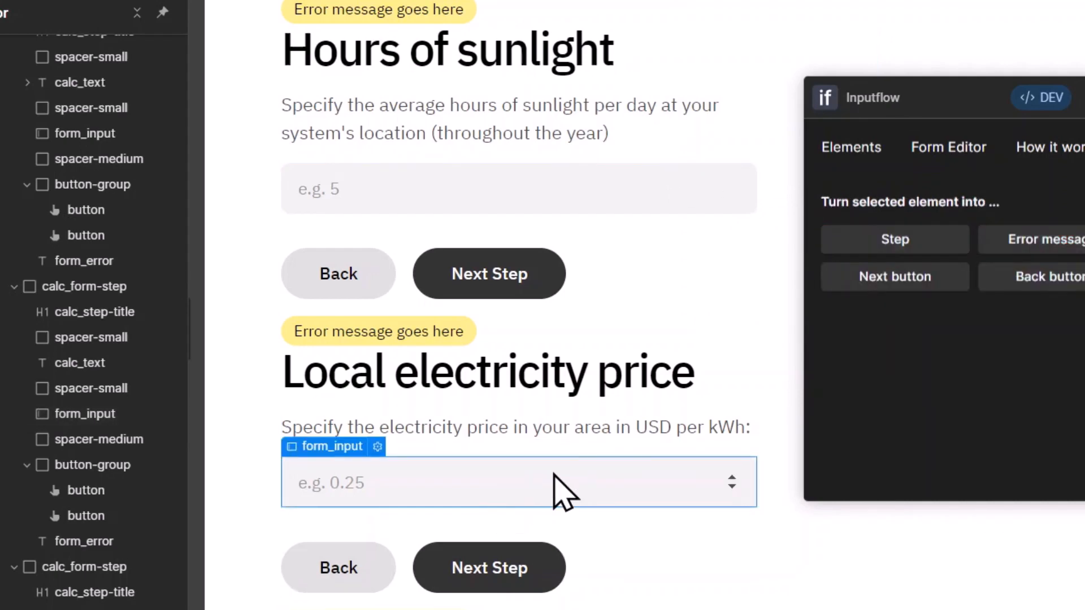
pyautogui.scroll(5, 556, 509)
pyautogui.scroll(3, 553, 547)
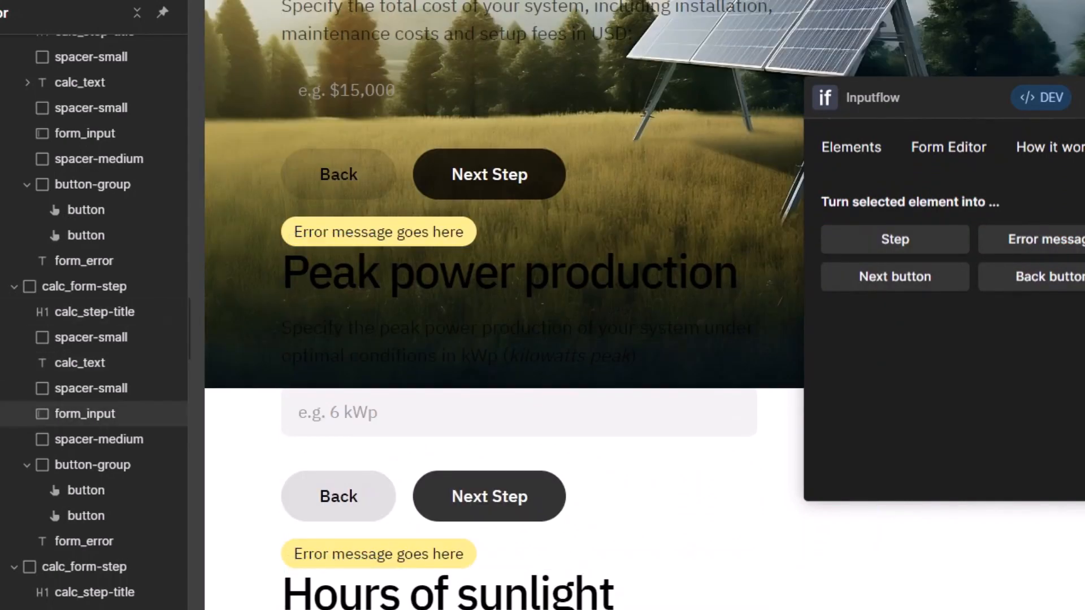
pyautogui.click(582, 429)
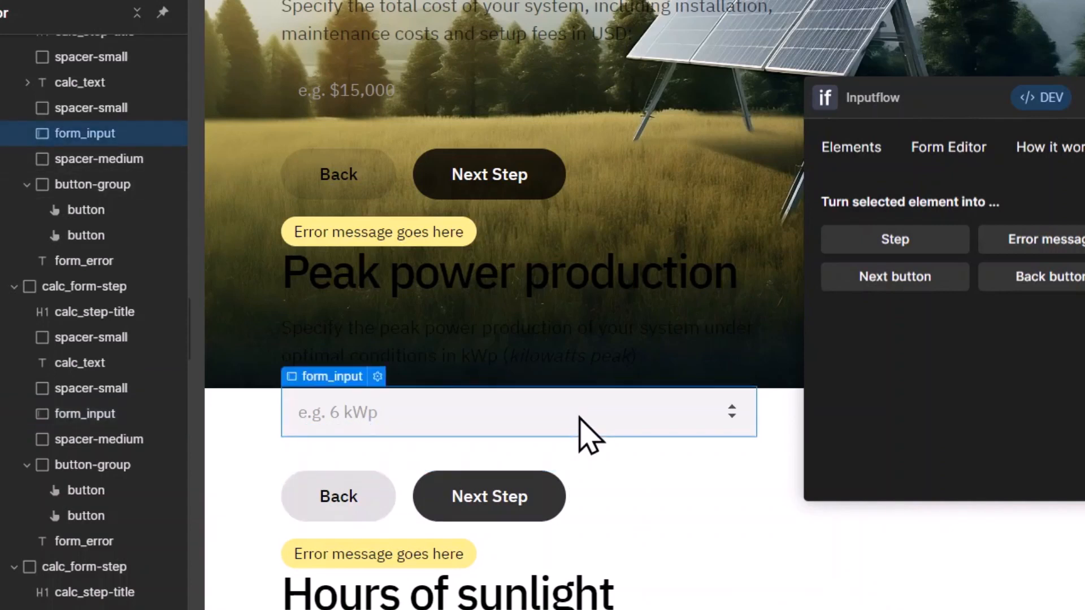